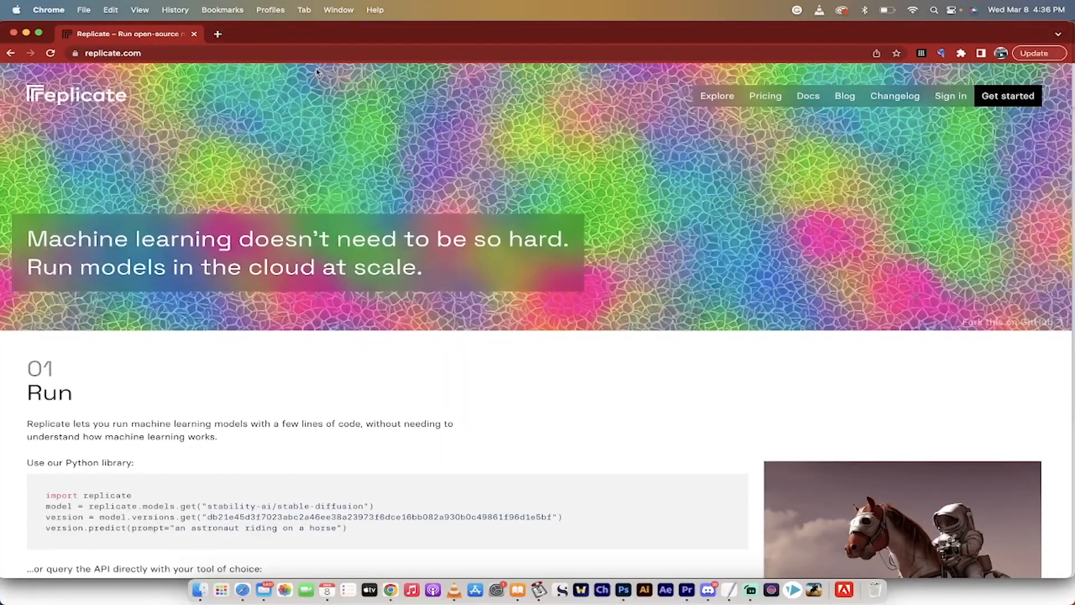
Sign in to the Replicate website with the GitHub account.
click(235, 53)
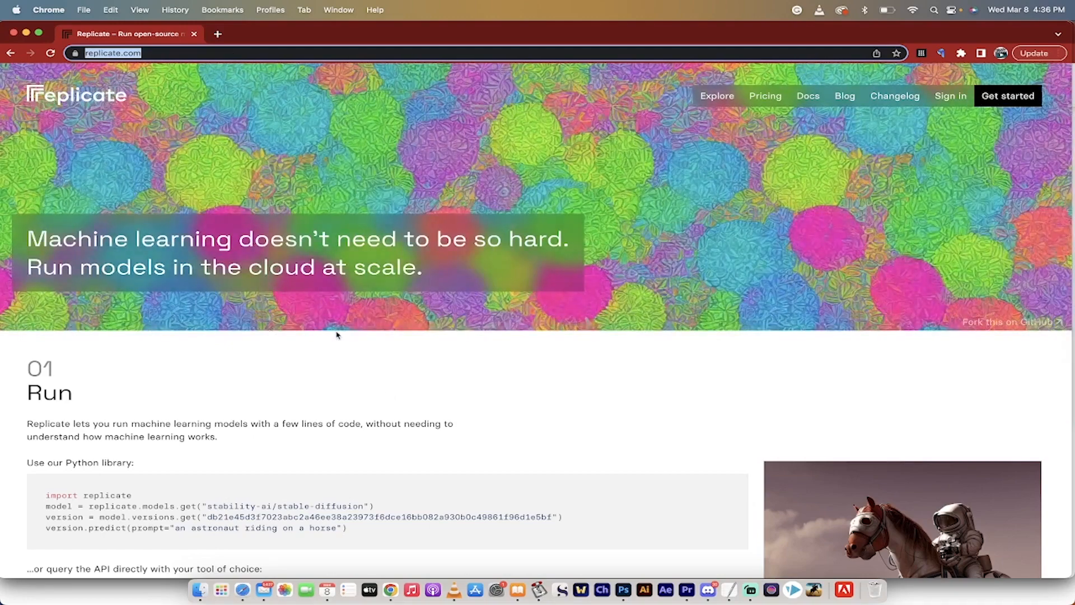
click(939, 104)
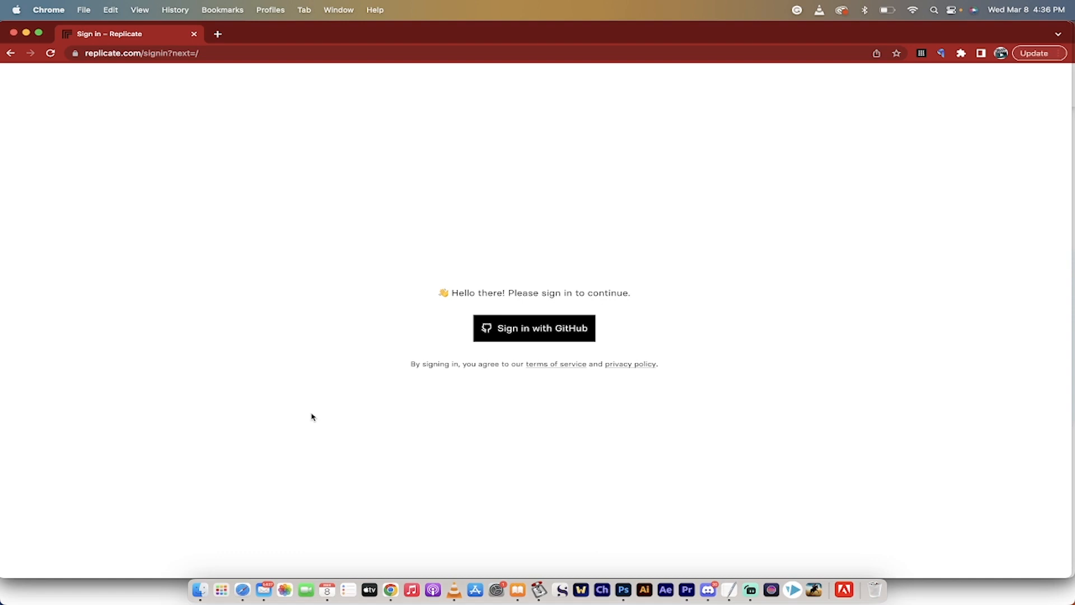
click(532, 334)
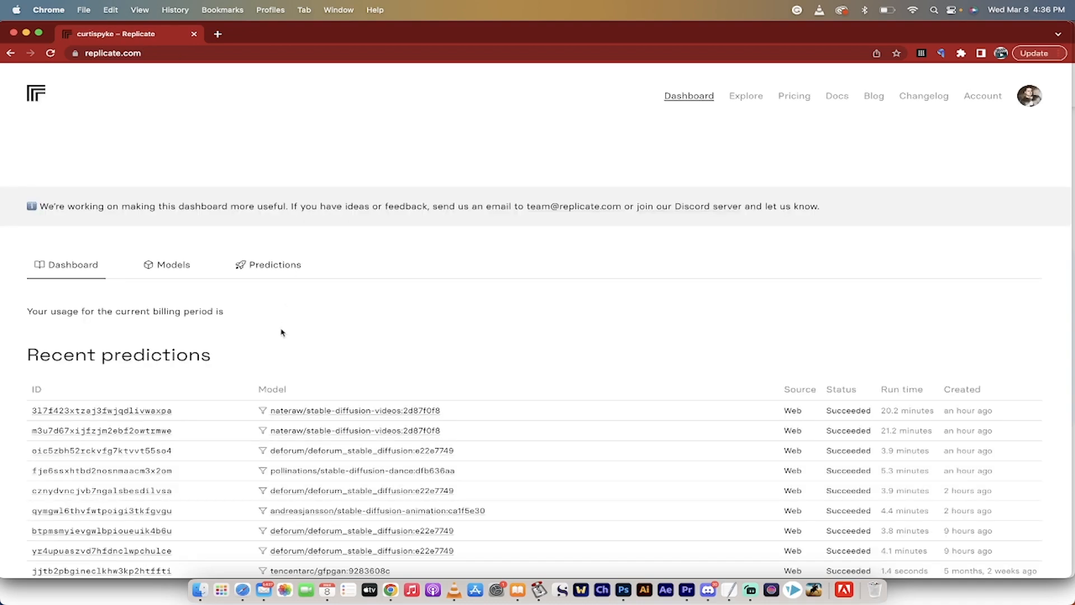
Open the Videos collection of models that create and edit videos from Replicate's Explore page.
scroll(282, 333, down, 5)
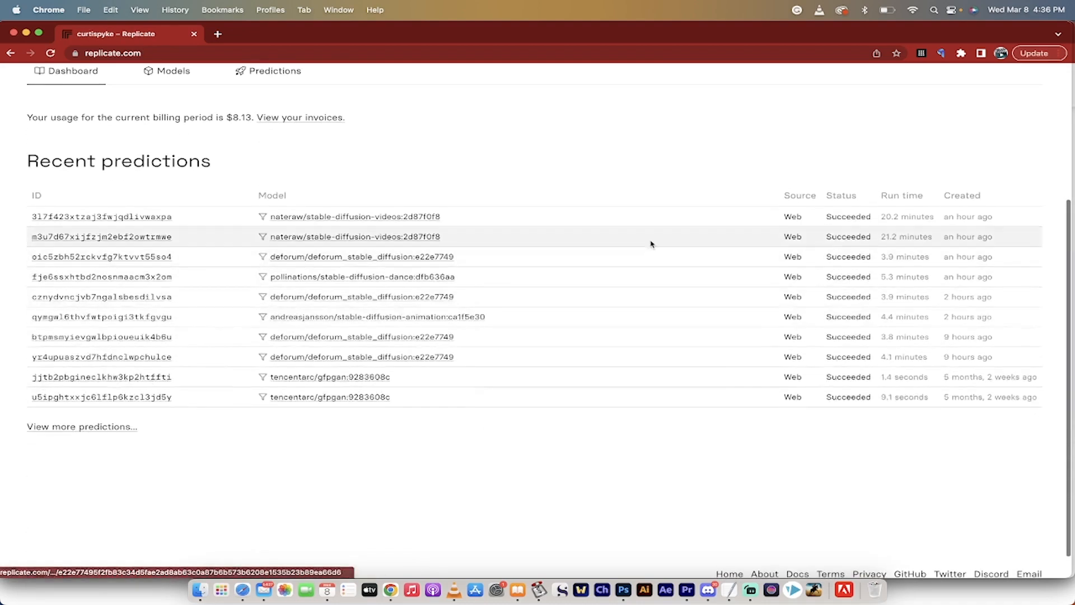
scroll(665, 432, down, 1)
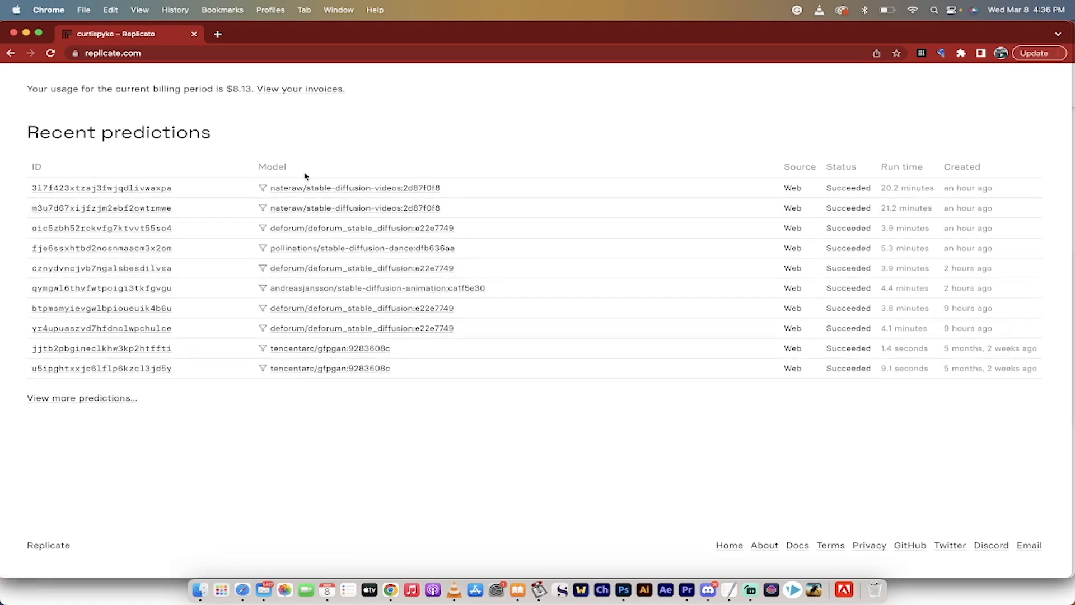
scroll(304, 177, up, 5)
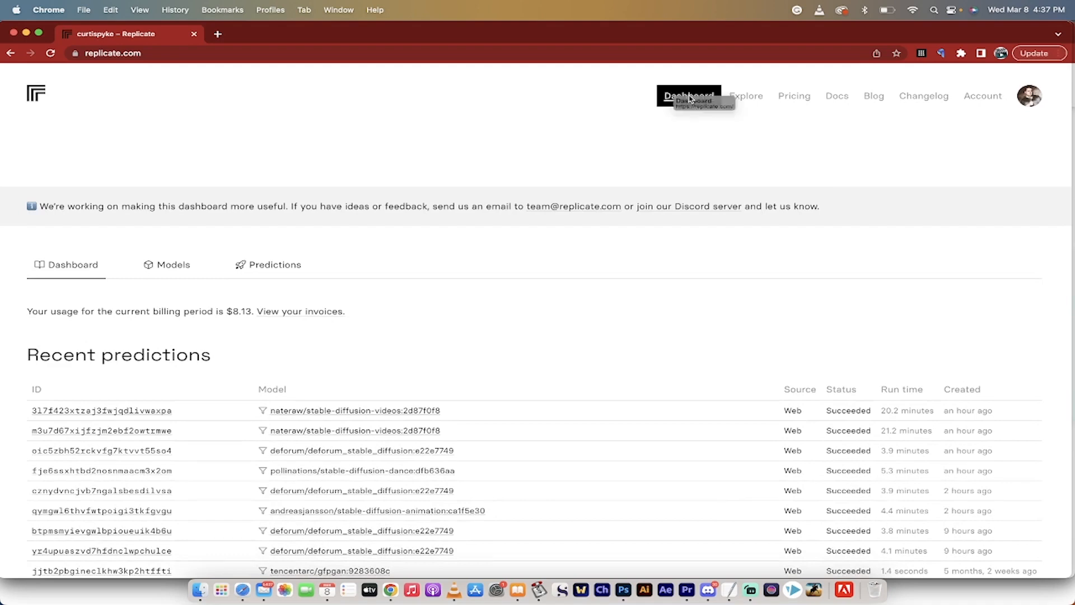
click(746, 97)
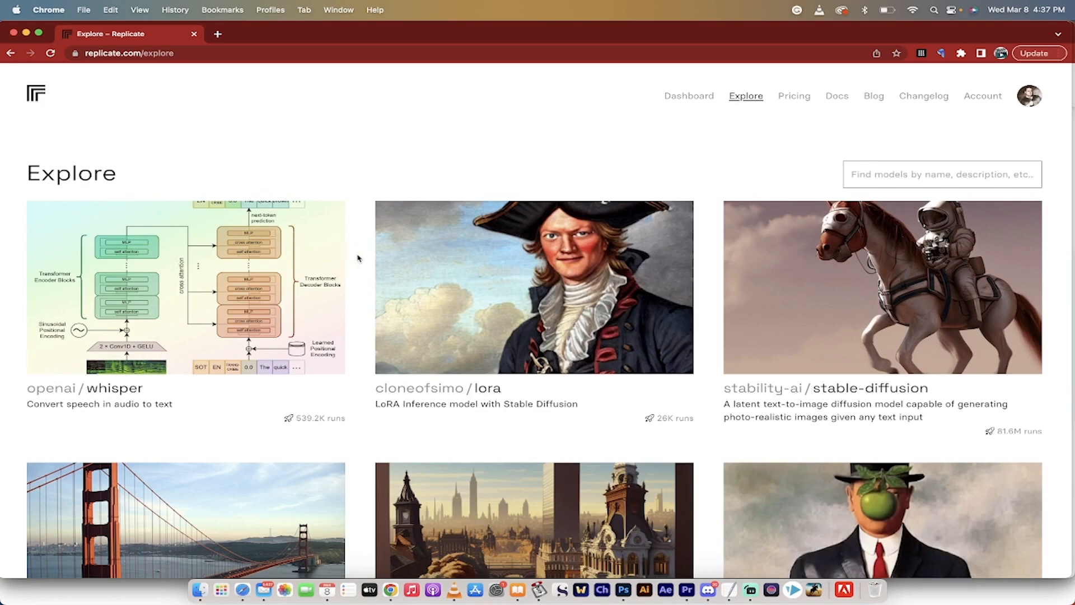
scroll(362, 261, down, 1)
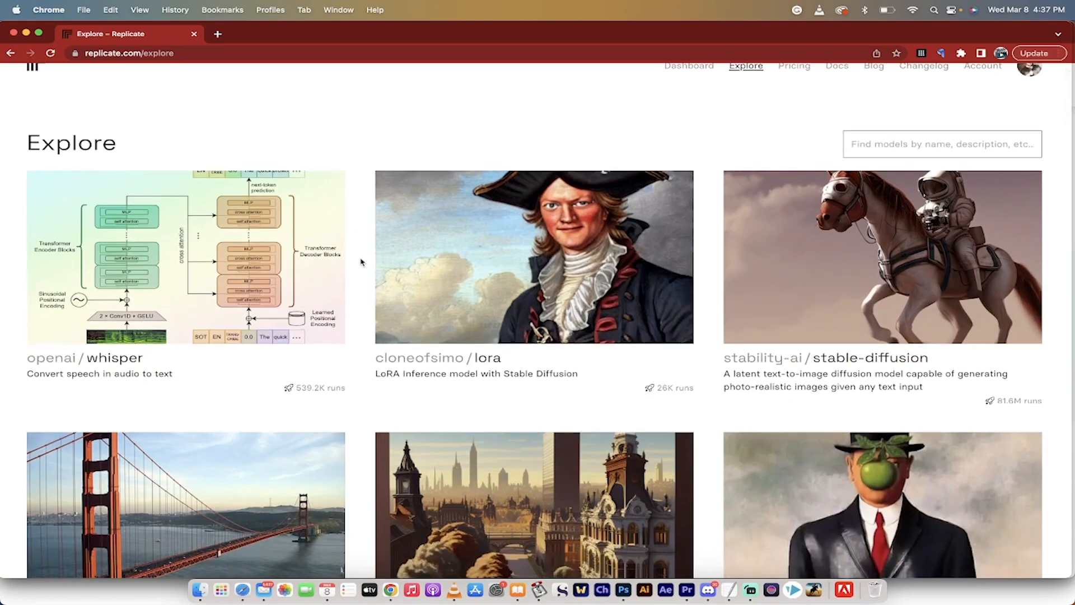
scroll(362, 262, down, 6)
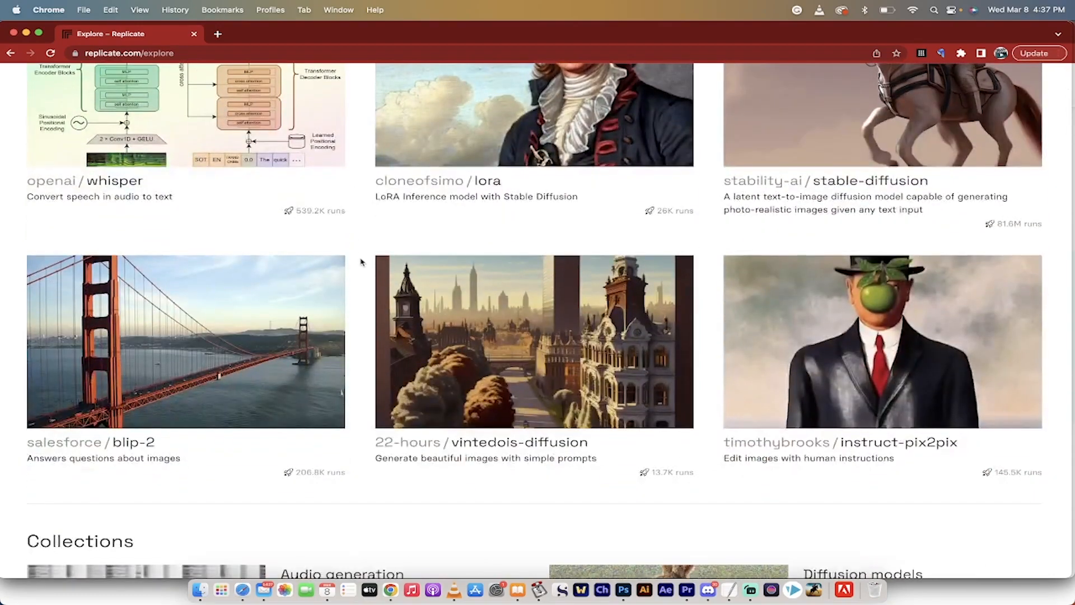
scroll(361, 261, down, 8)
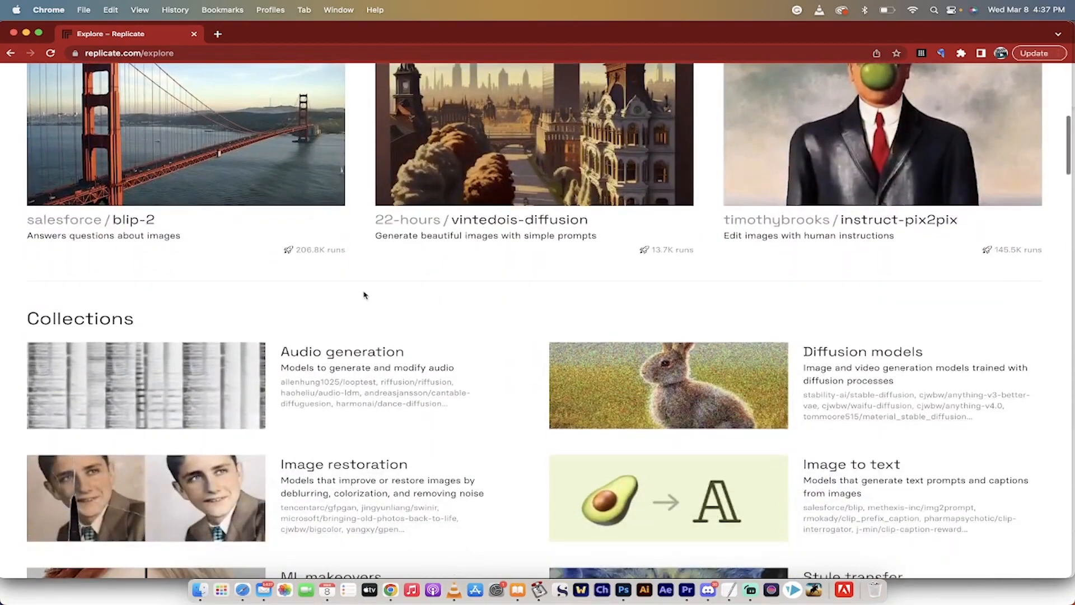
scroll(365, 296, down, 4)
scroll(490, 304, down, 7)
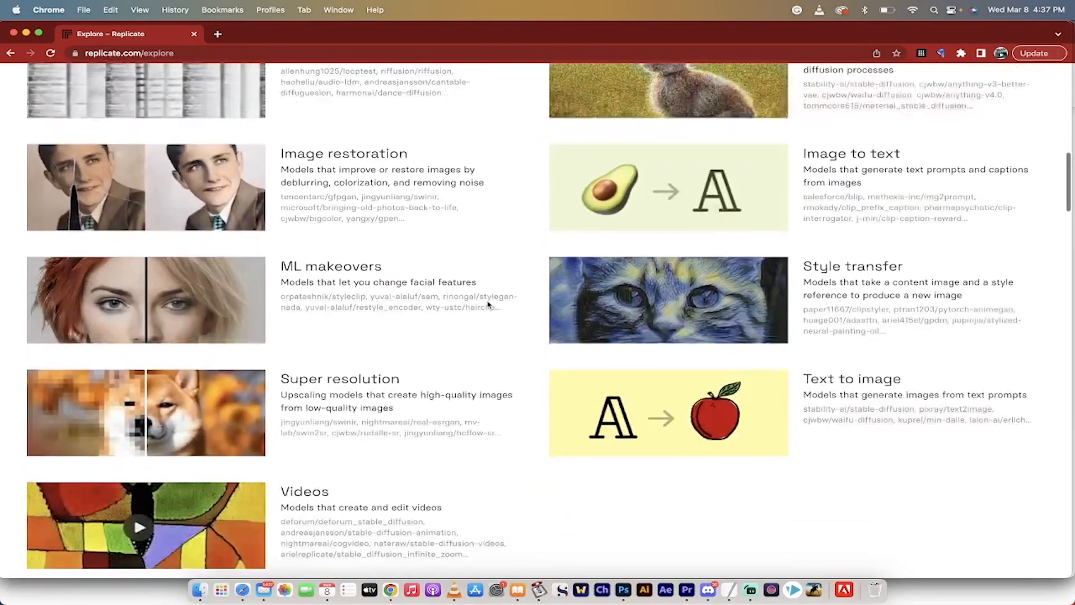
scroll(490, 305, down, 4)
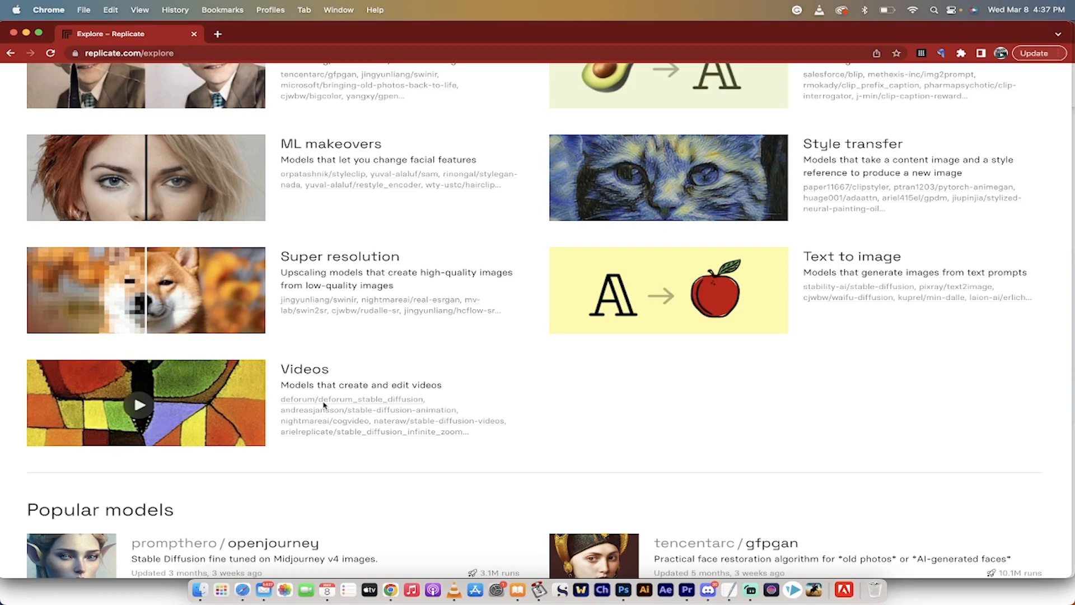
click(308, 370)
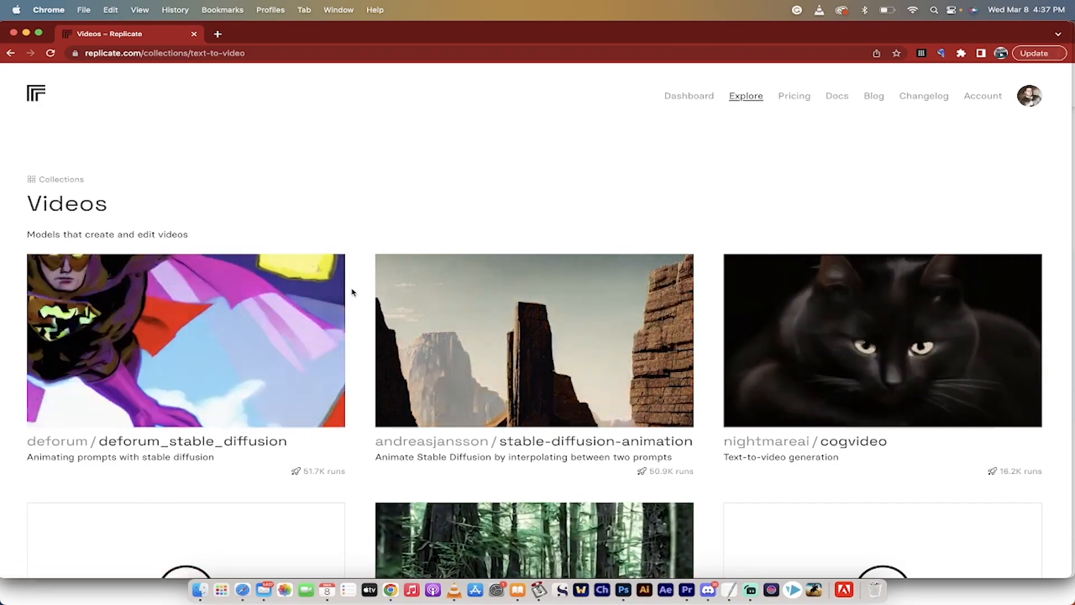
Browse the Videos collection and open the deforum/deforum_stable_diffusion model.
scroll(360, 295, down, 10)
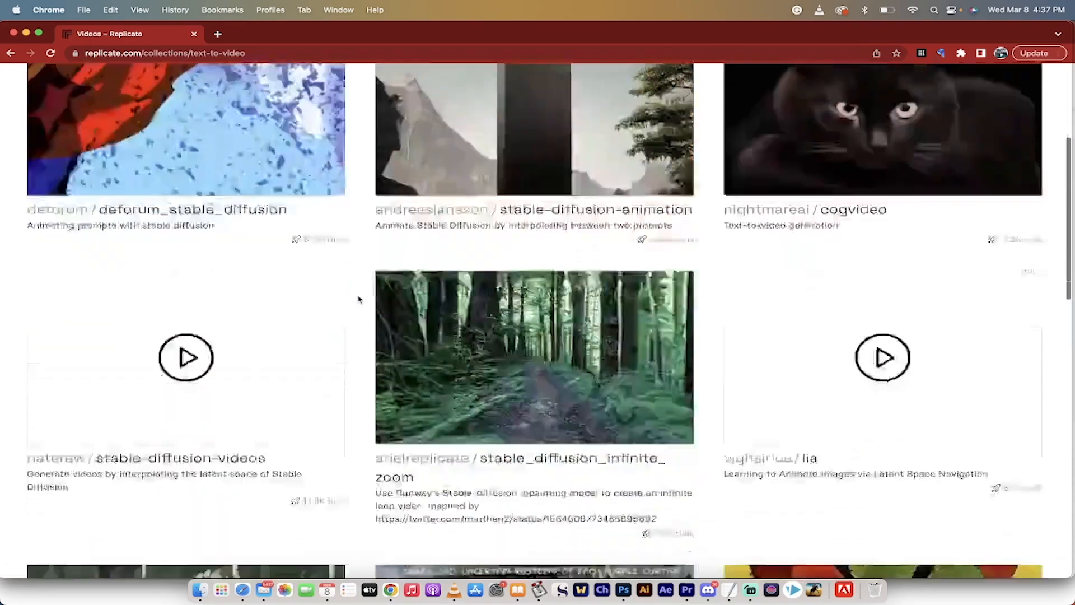
scroll(358, 299, down, 10)
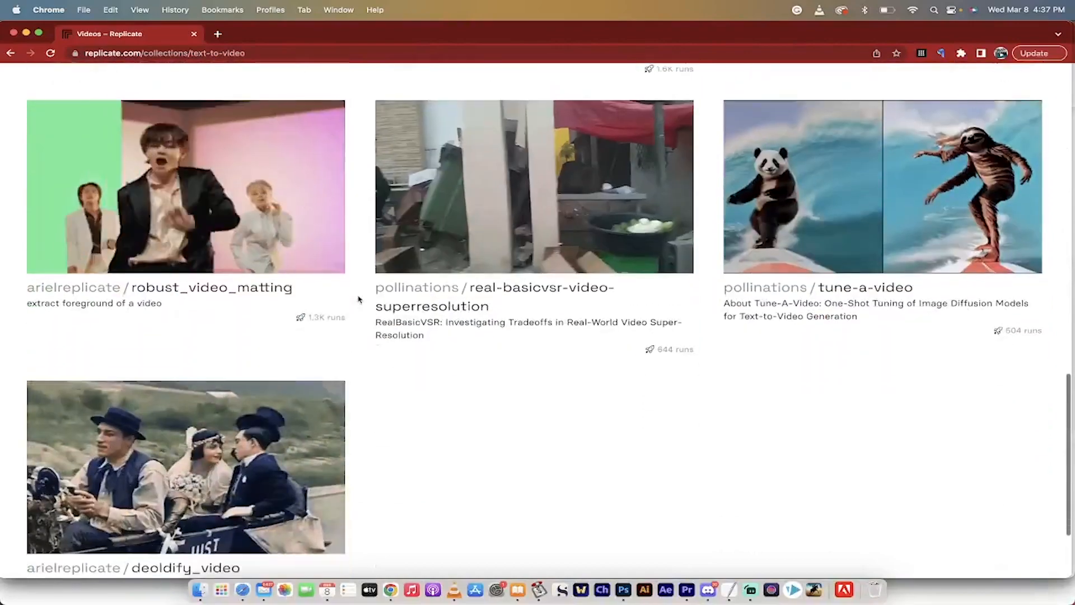
scroll(359, 299, up, 20)
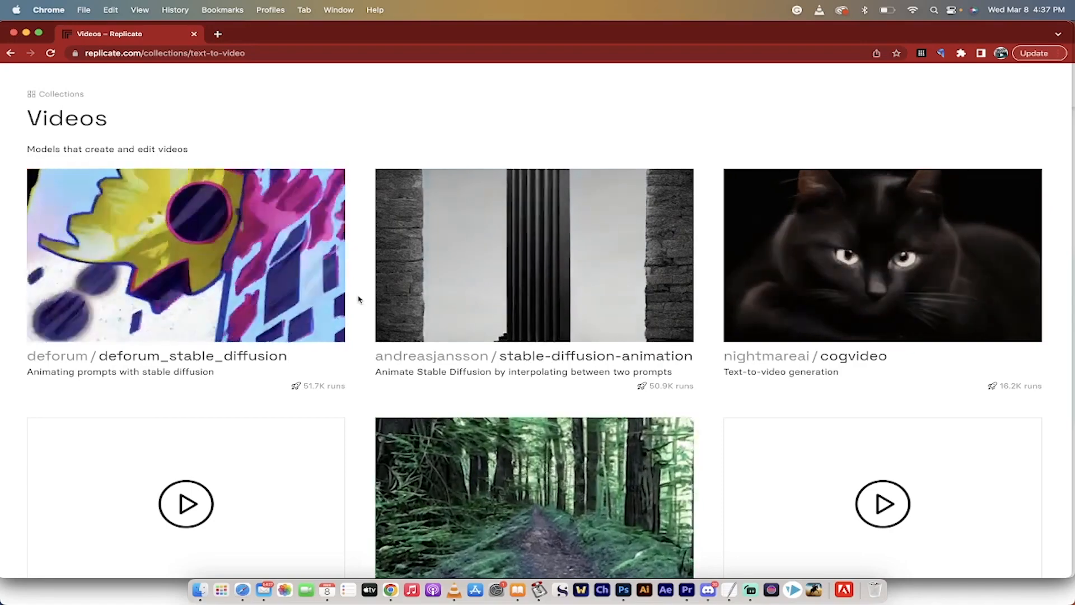
scroll(358, 299, down, 3)
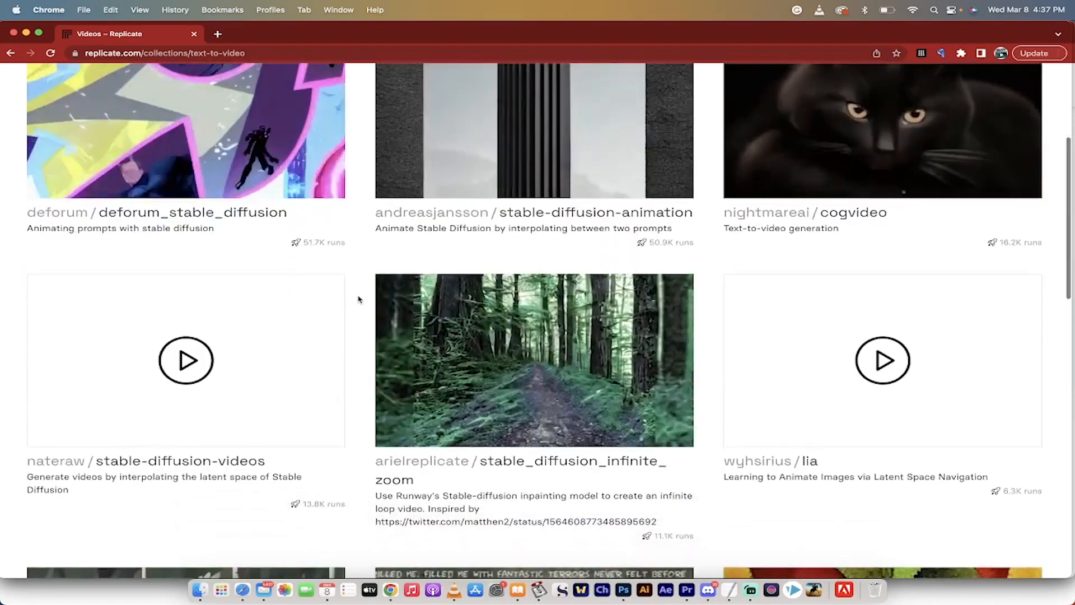
scroll(359, 299, up, 3)
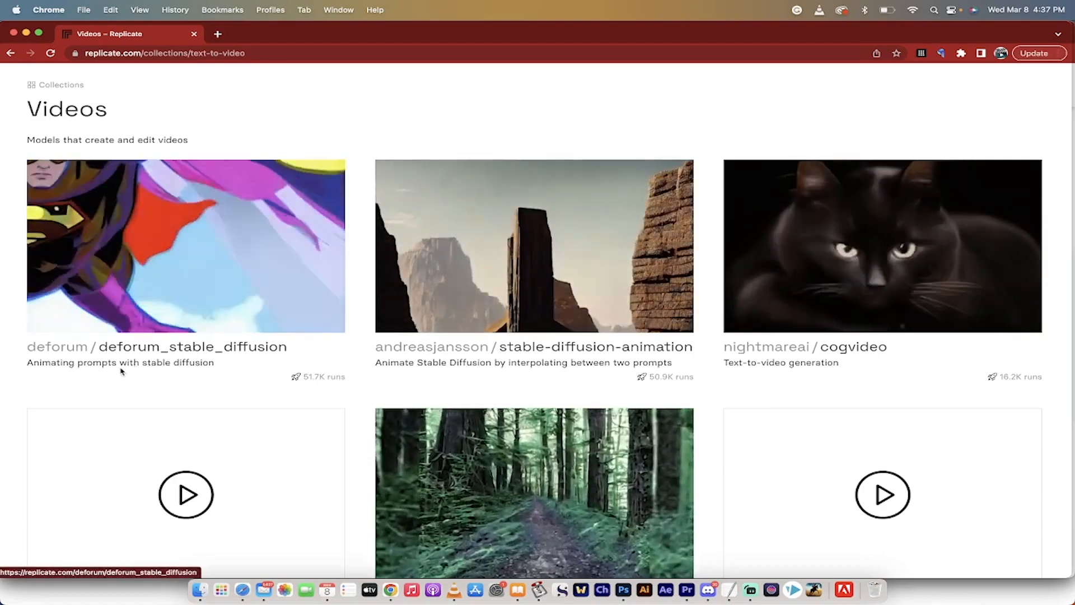
click(125, 367)
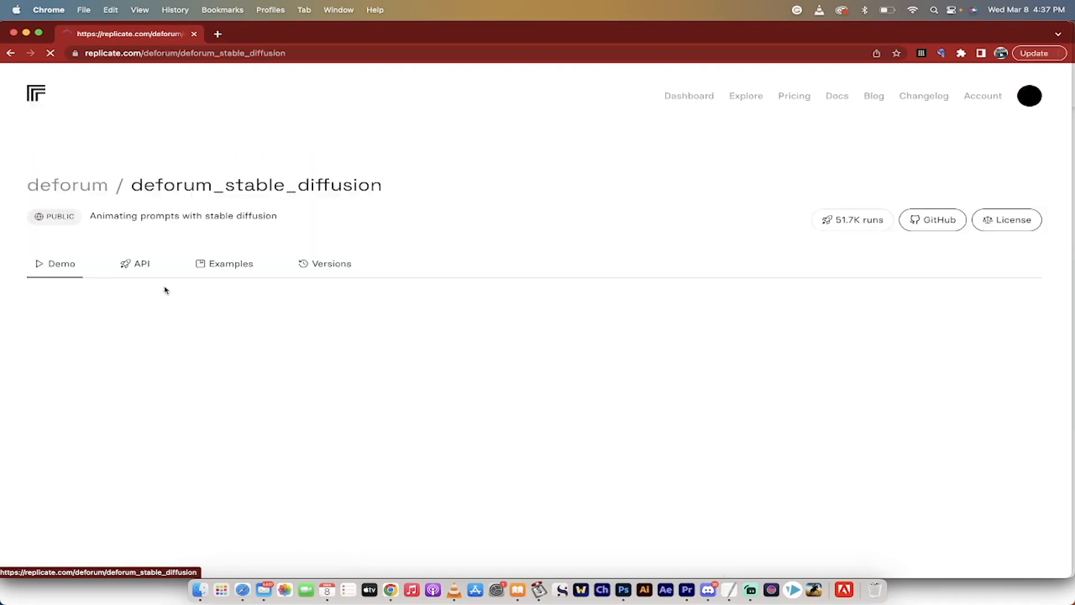
Replace the model's animation prompt with "robot playing with a bulldog, pixar style, octane render, trending on artstation".
scroll(211, 386, down, 3)
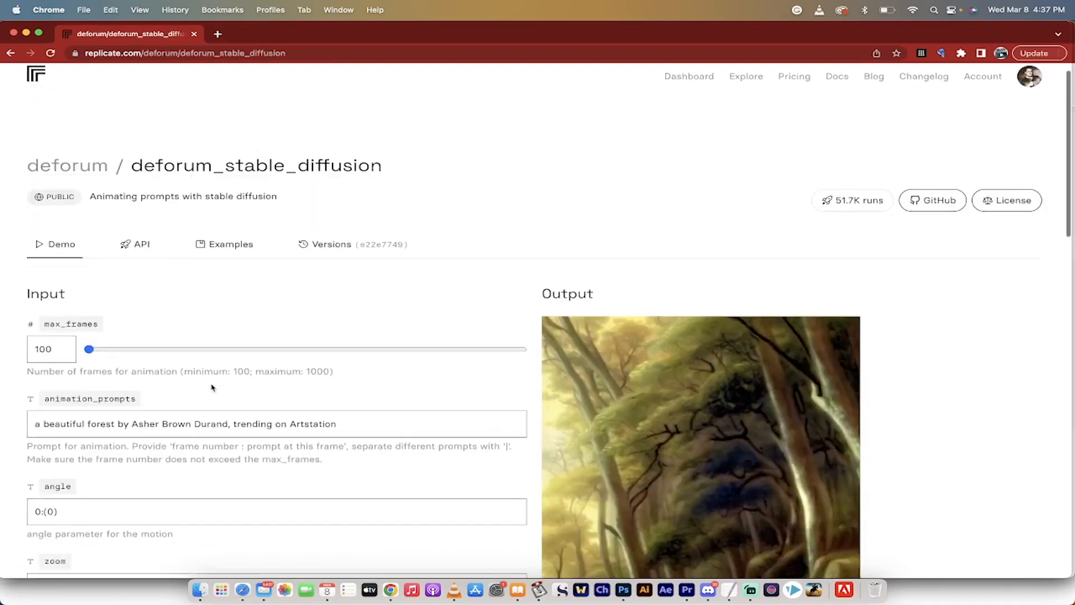
scroll(211, 385, down, 1)
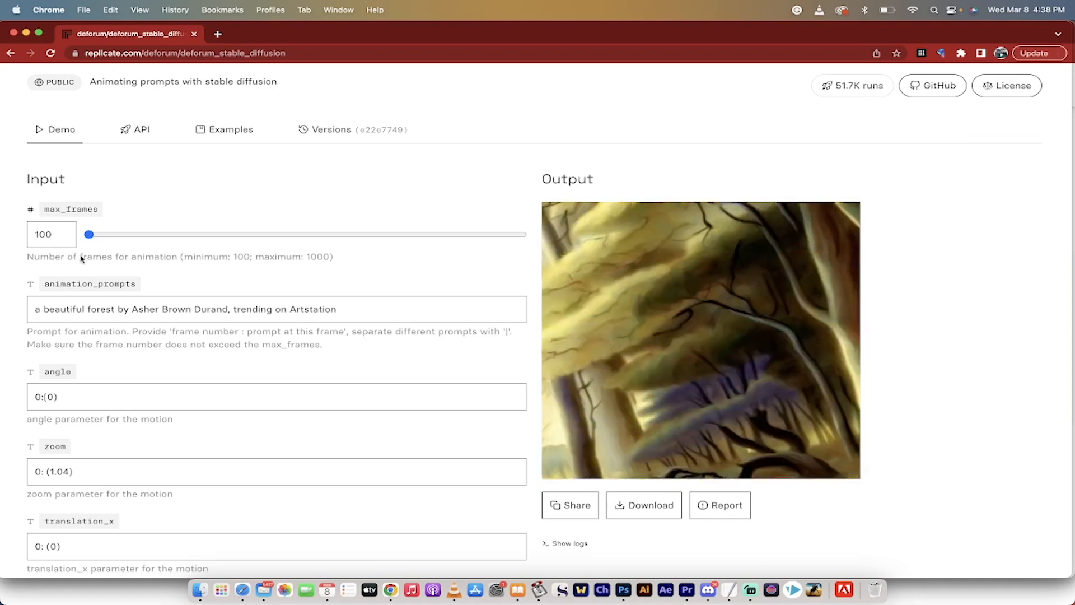
scroll(5, 350, down, 8)
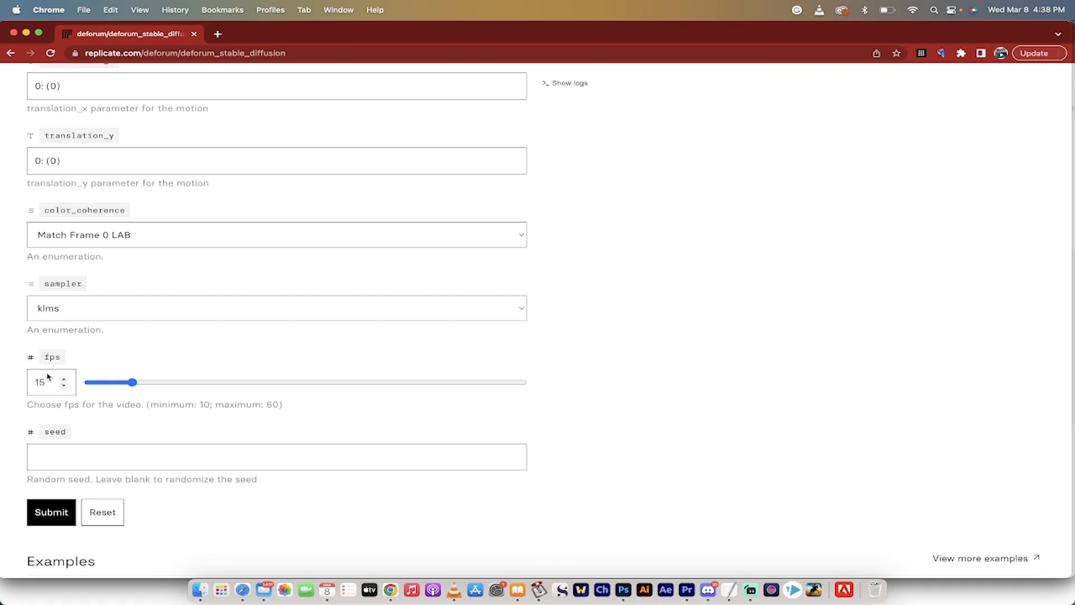
scroll(10, 379, up, 12)
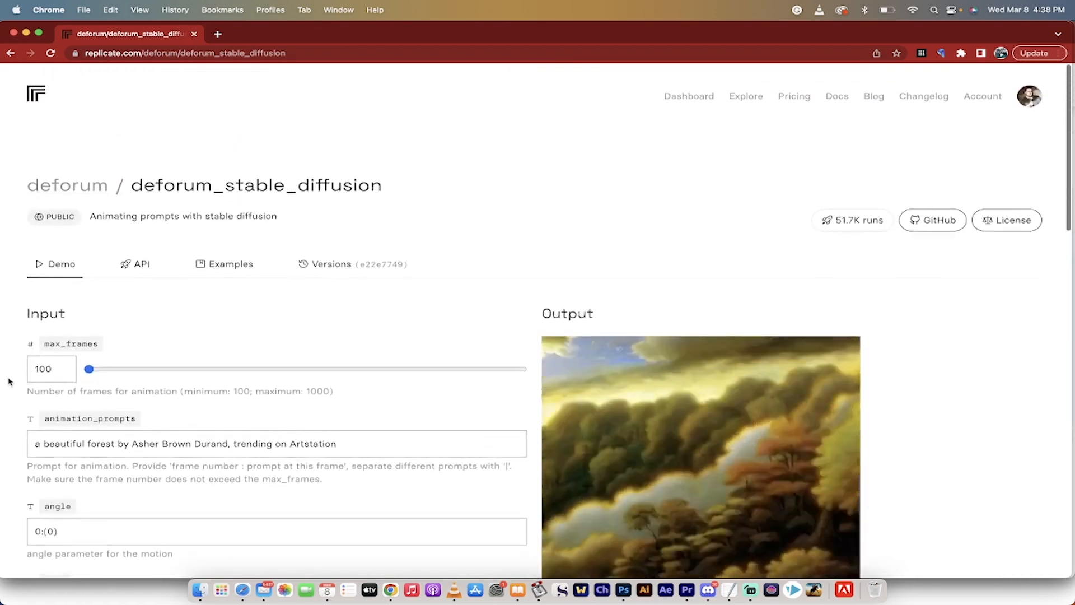
scroll(9, 381, down, 2)
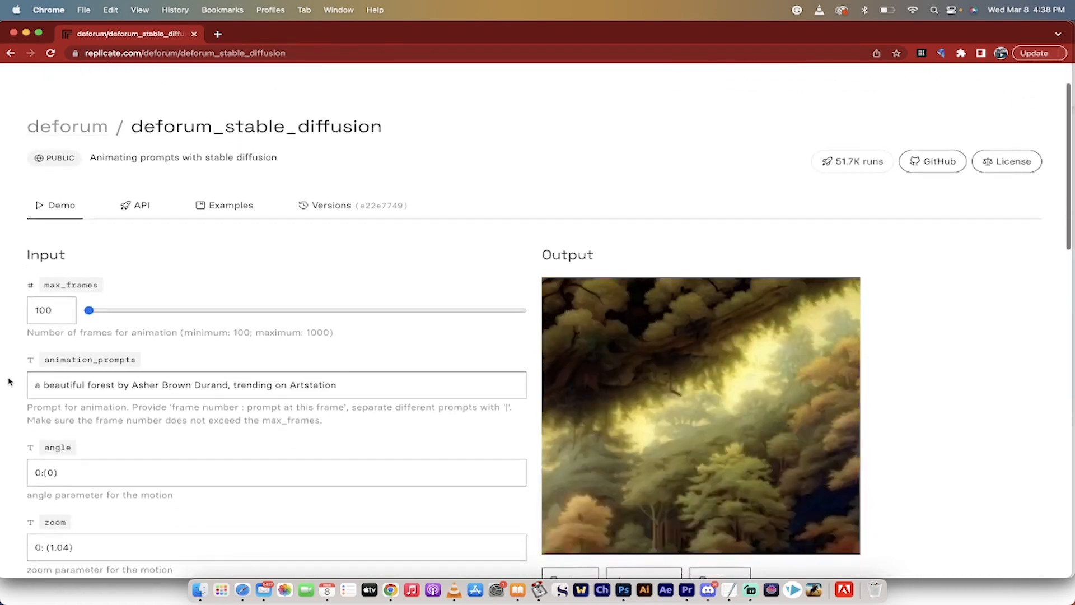
scroll(9, 382, down, 1)
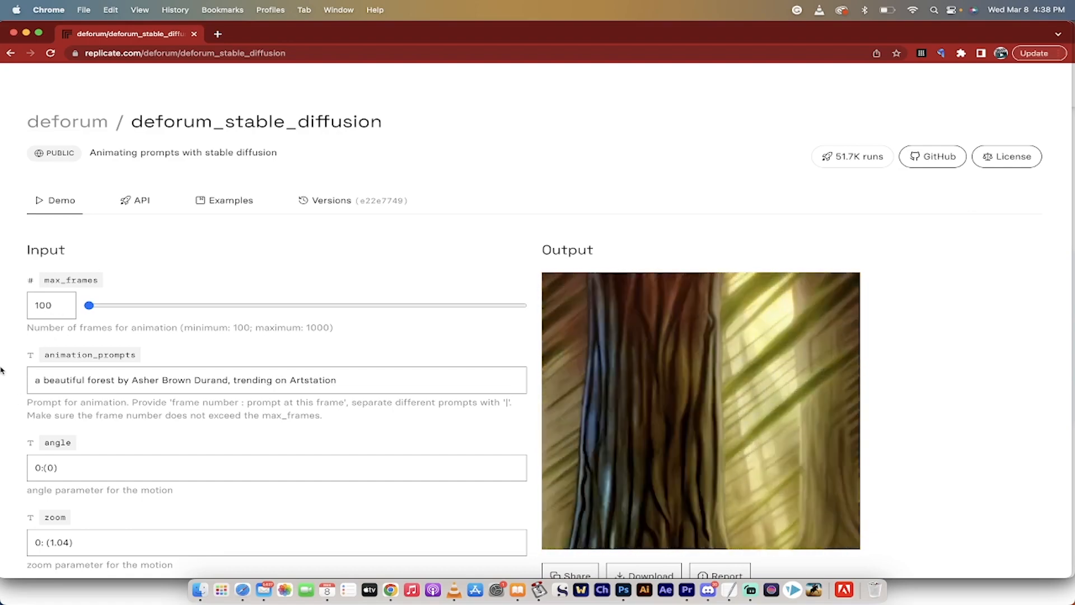
double_click(102, 382)
key(super+a)
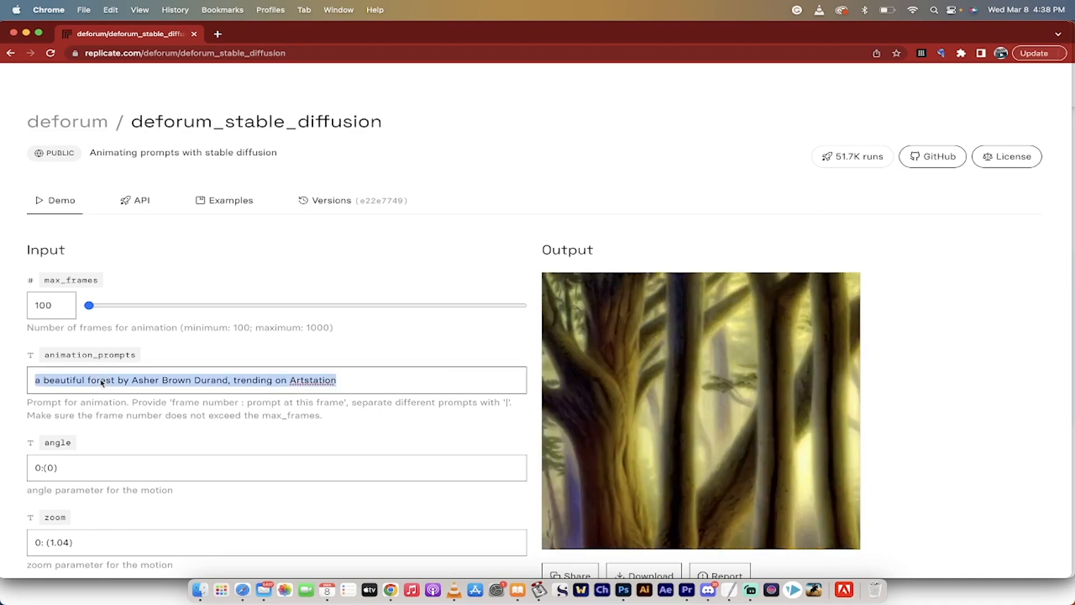
text(robot)
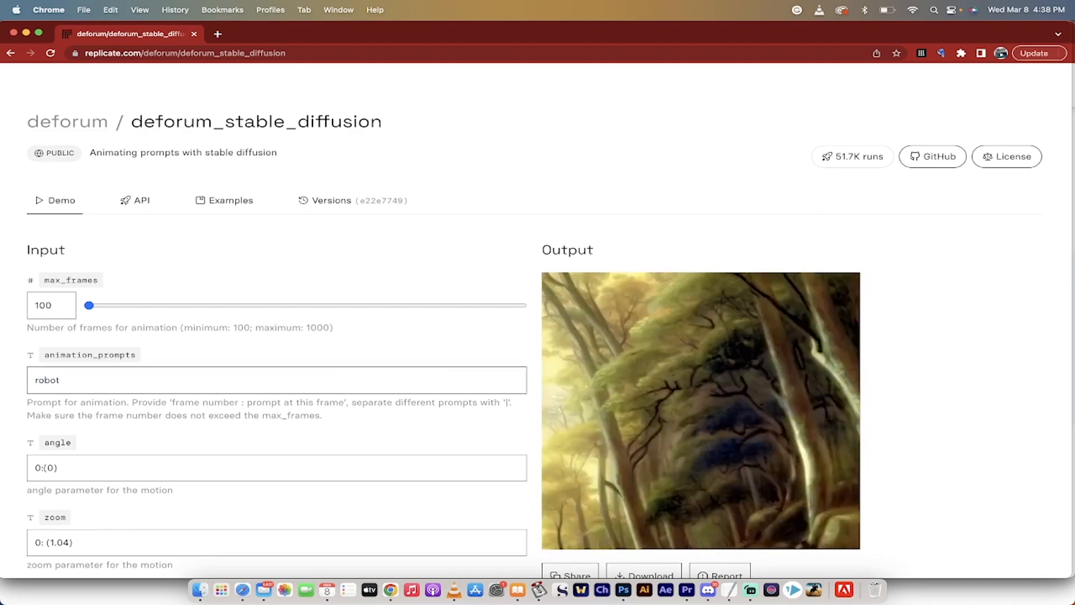
text( playing with a bulldog)
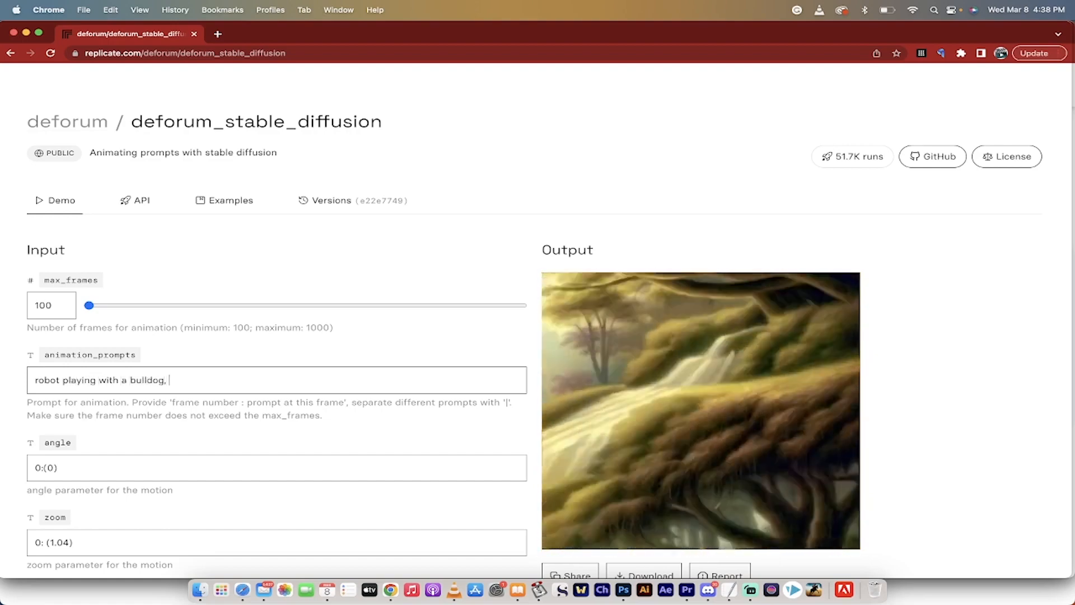
text(, pixar styl)
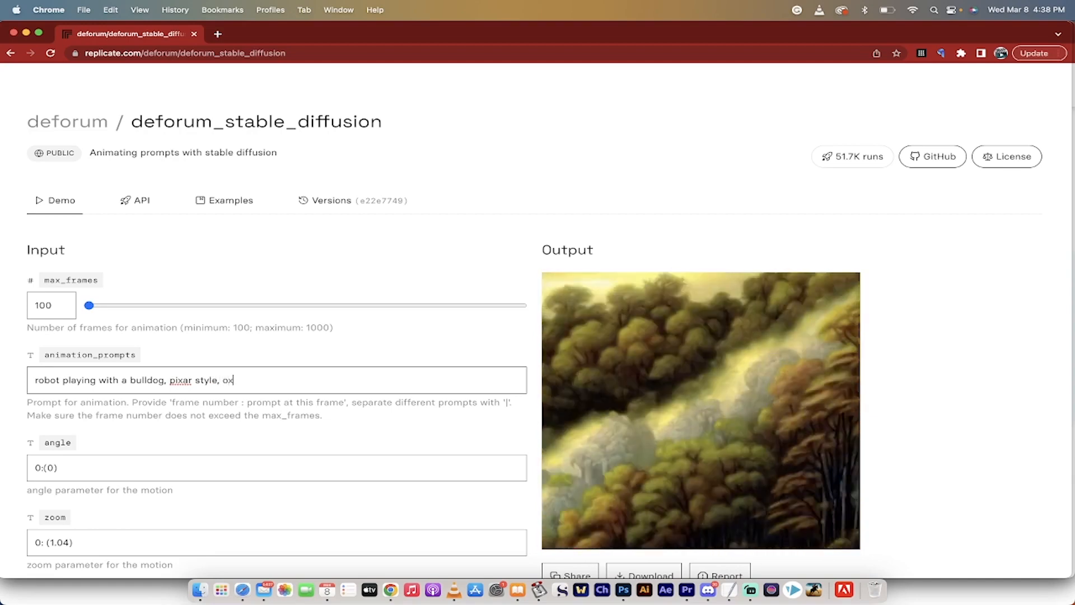
text(e, octane r)
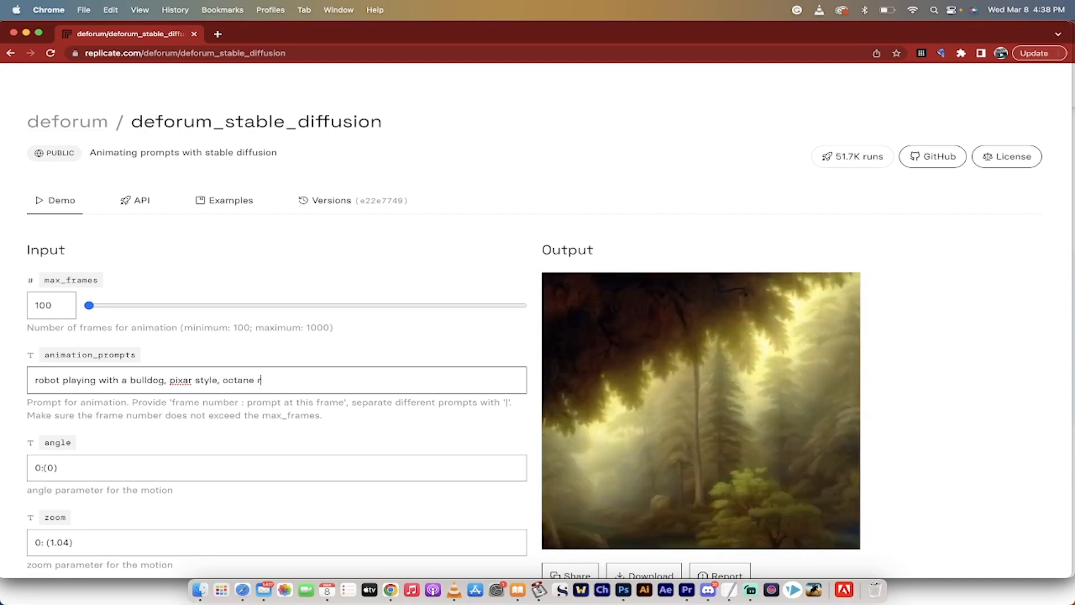
text(ender, te)
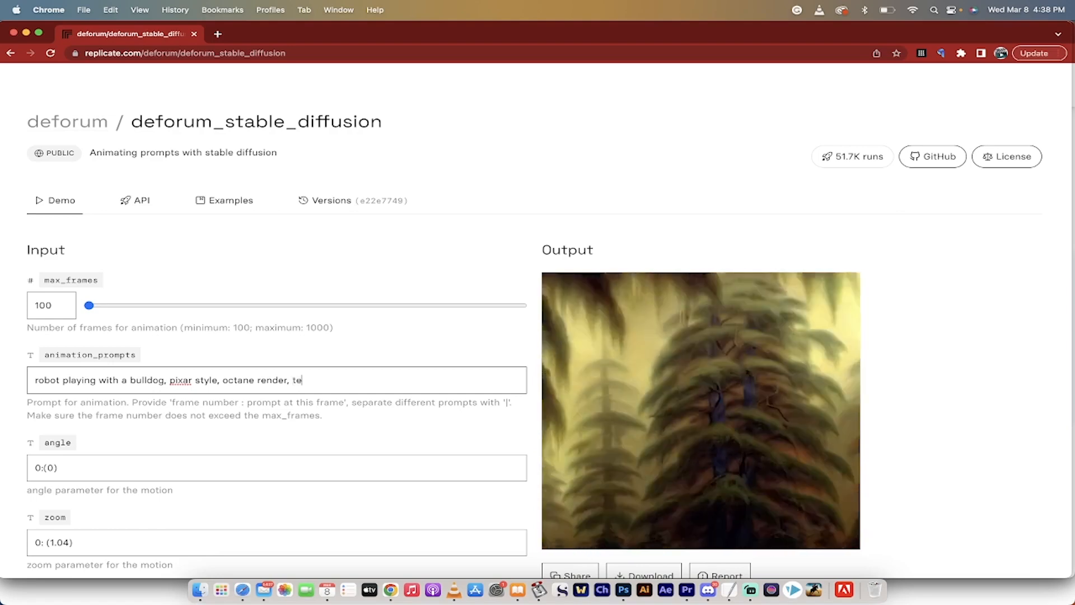
key(BackSpace)
text(rending )
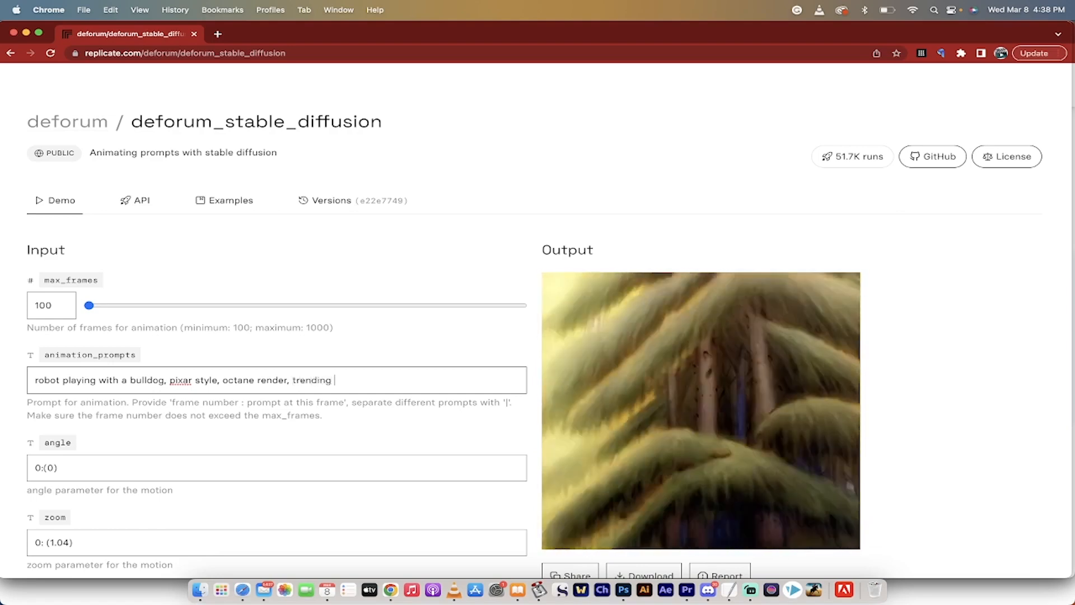
text(on arts)
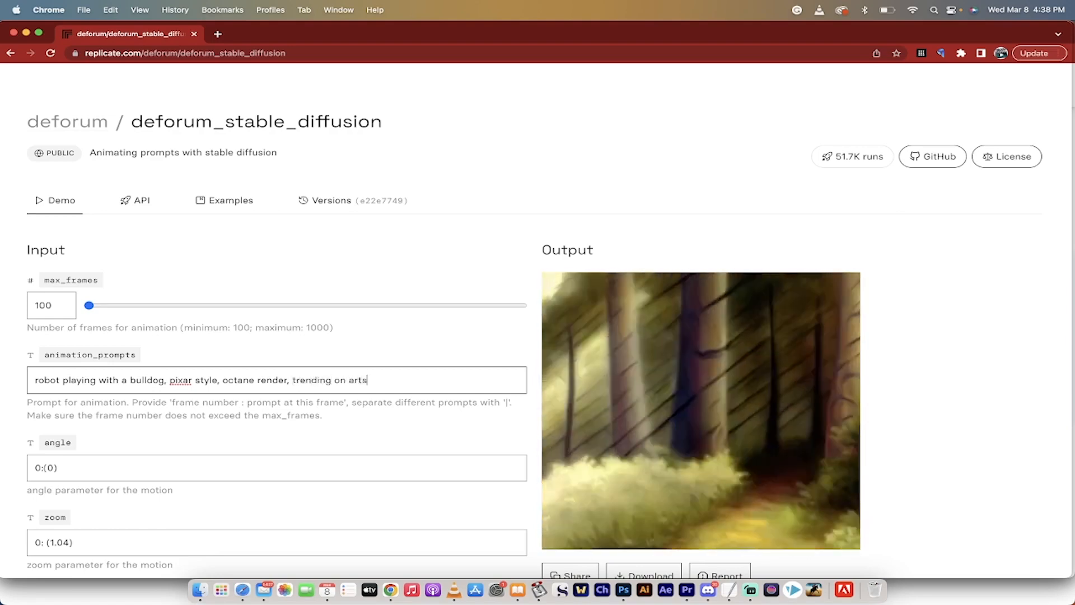
text(tation)
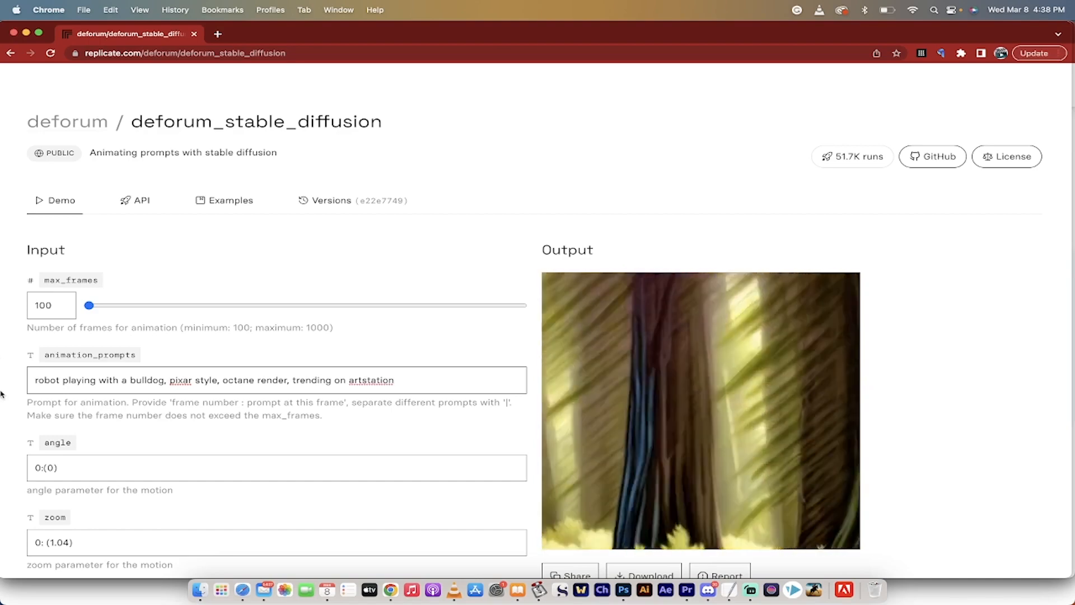
scroll(2, 395, down, 2)
scroll(2, 402, down, 2)
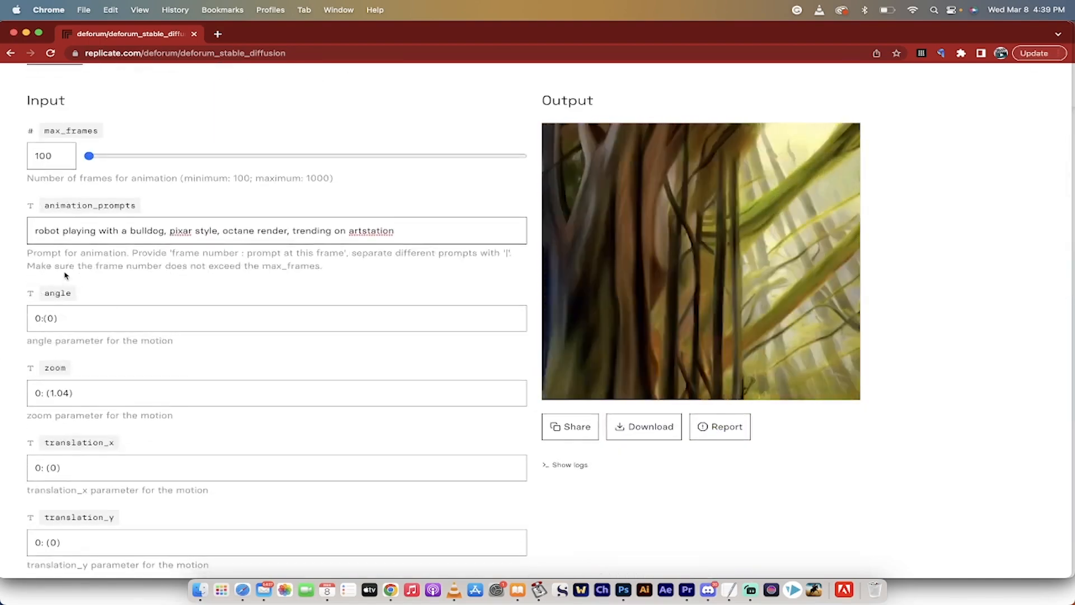
Set the zoom parameter for the motion to 0: (1.01).
scroll(8, 355, down, 1)
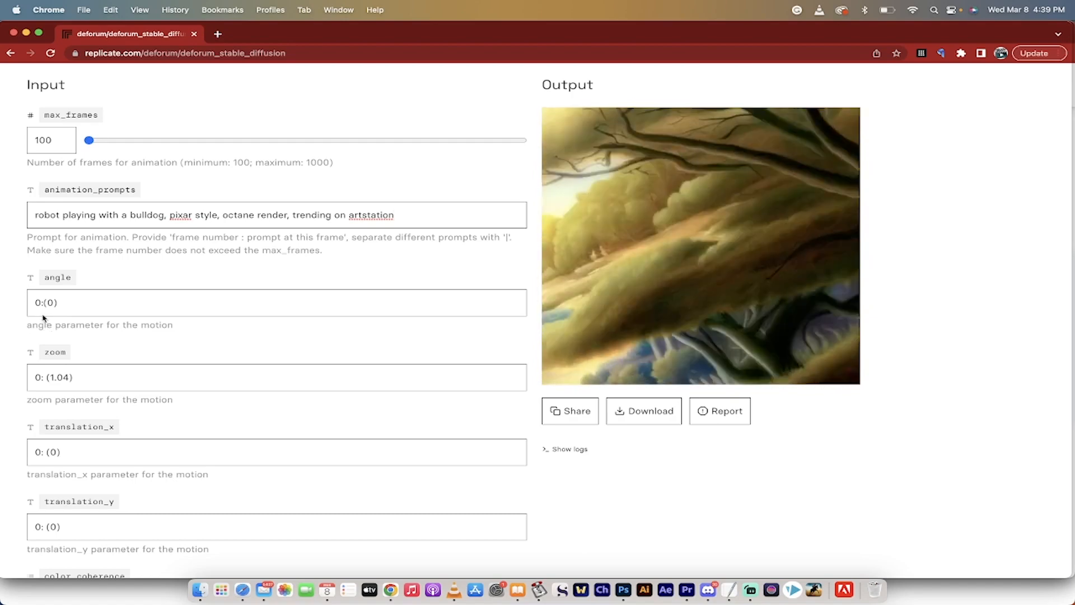
scroll(16, 343, down, 3)
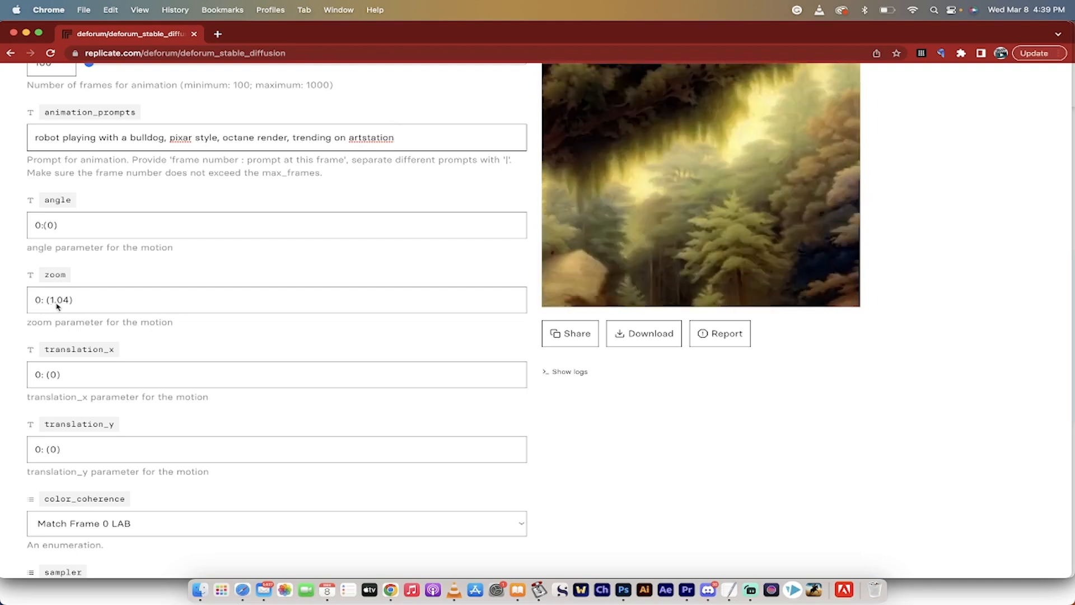
scroll(451, 259, up, 3)
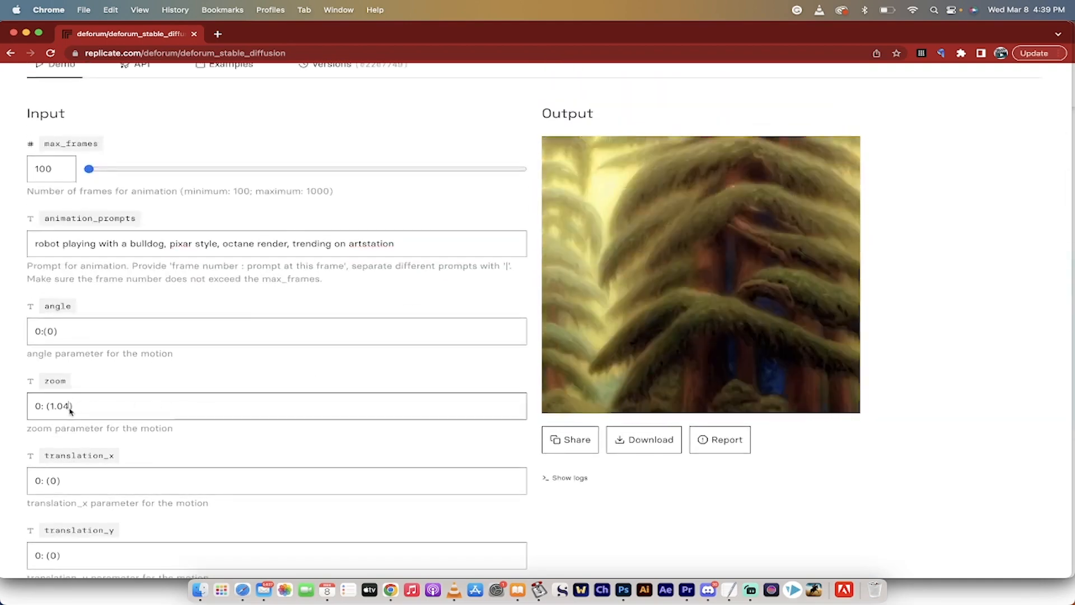
click(66, 408)
text(1)
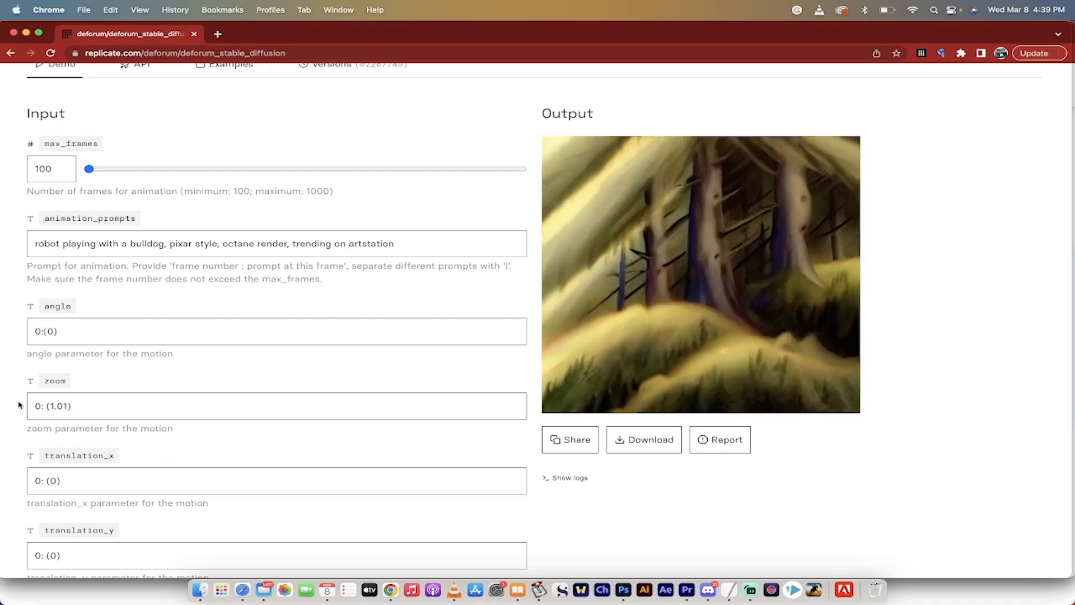
click(15, 405)
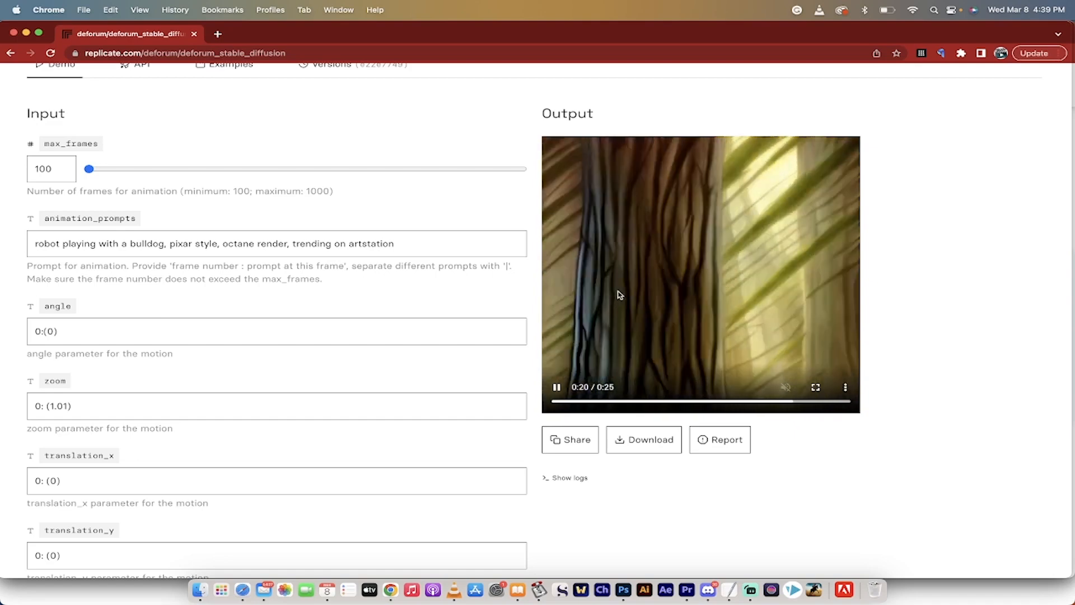
Review the translation, color_coherence, sampler, fps and seed parameters, including the list of available samplers.
scroll(361, 389, down, 2)
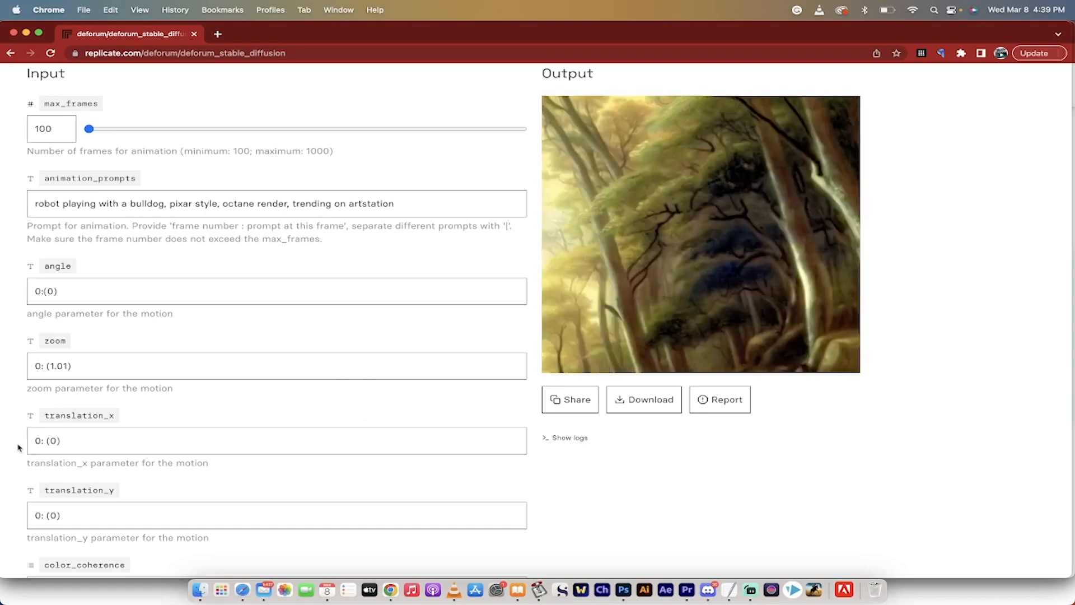
scroll(19, 450, down, 1)
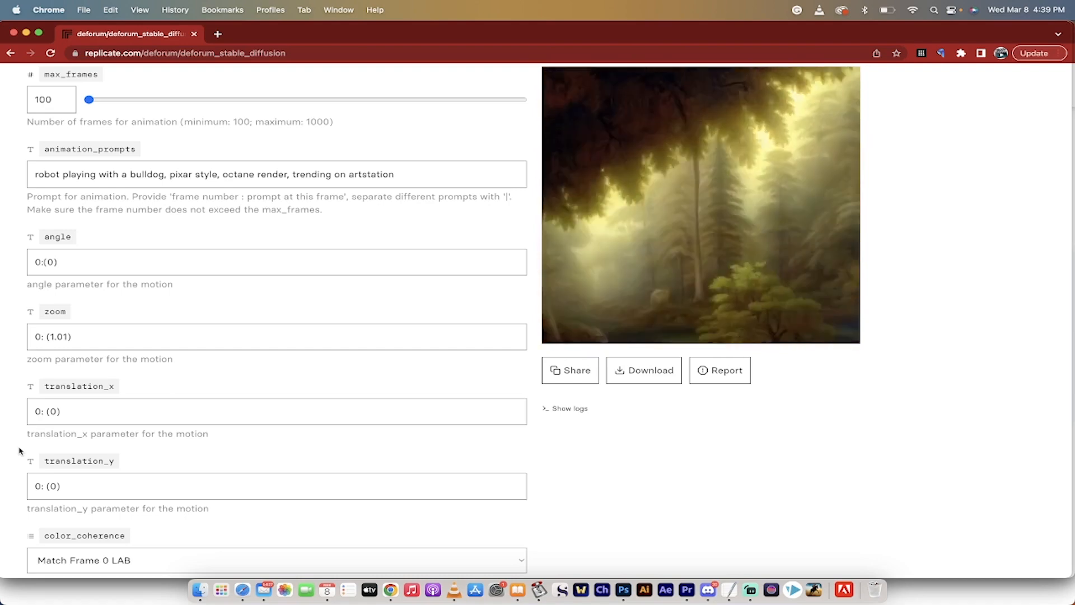
scroll(18, 451, up, 2)
scroll(19, 450, down, 4)
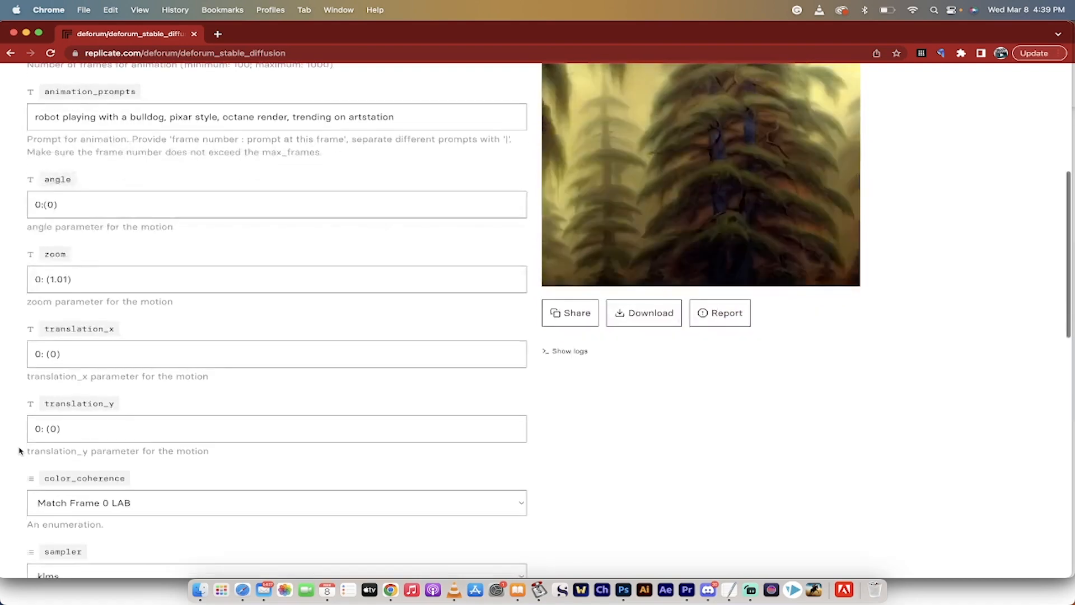
scroll(18, 451, down, 1)
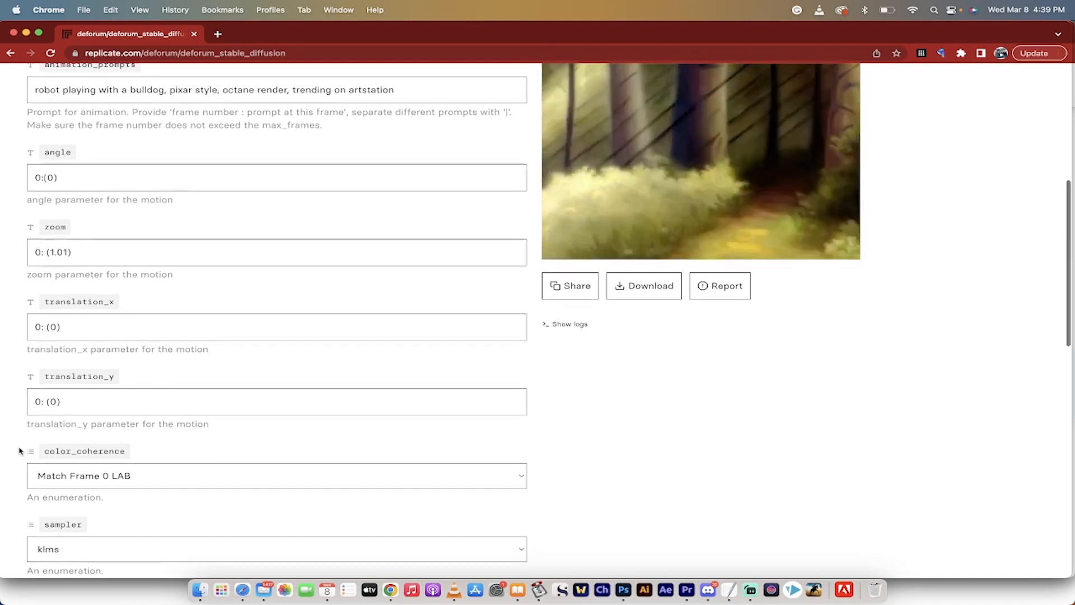
scroll(18, 451, down, 1)
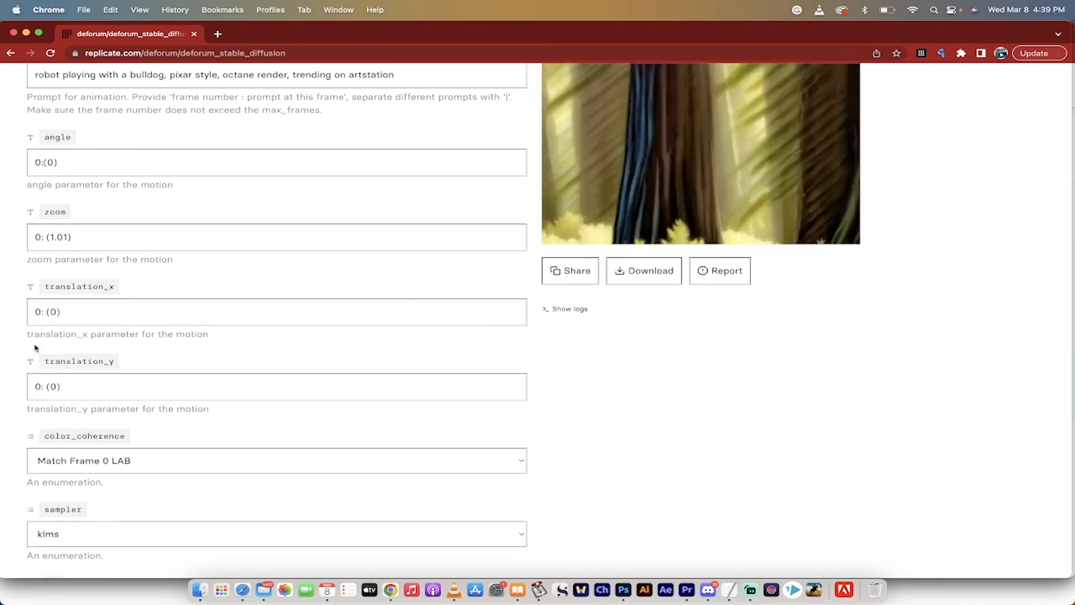
scroll(2, 411, down, 1)
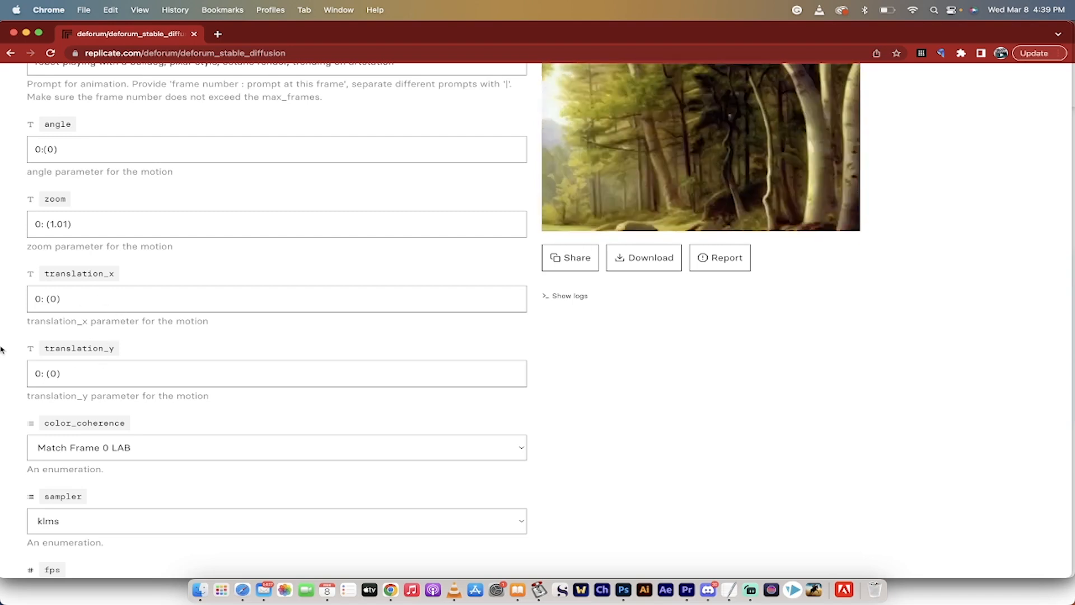
scroll(3, 350, down, 4)
scroll(2, 350, up, 2)
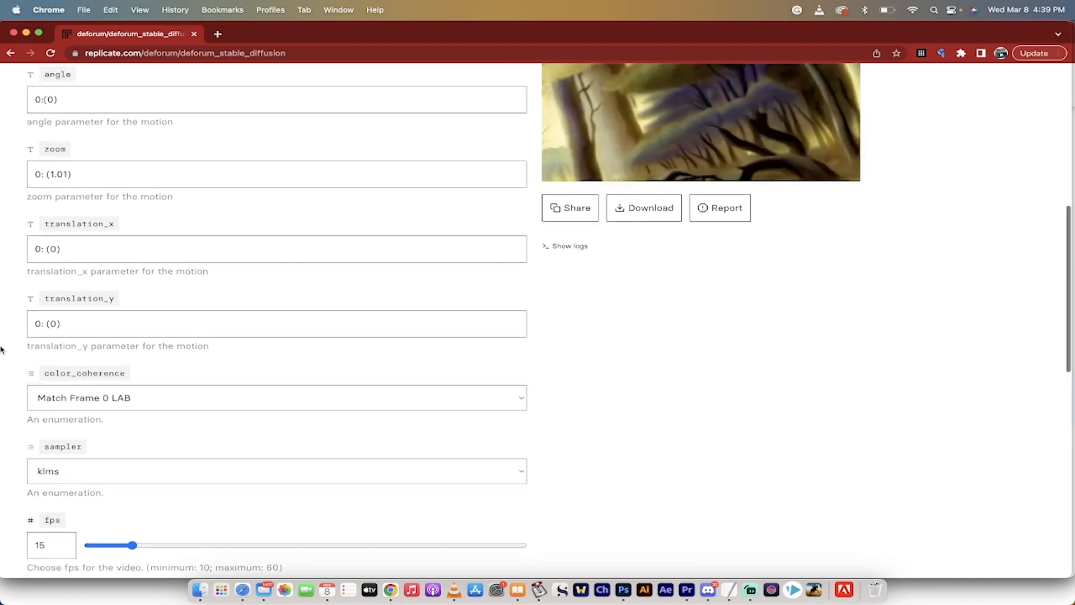
scroll(2, 351, down, 5)
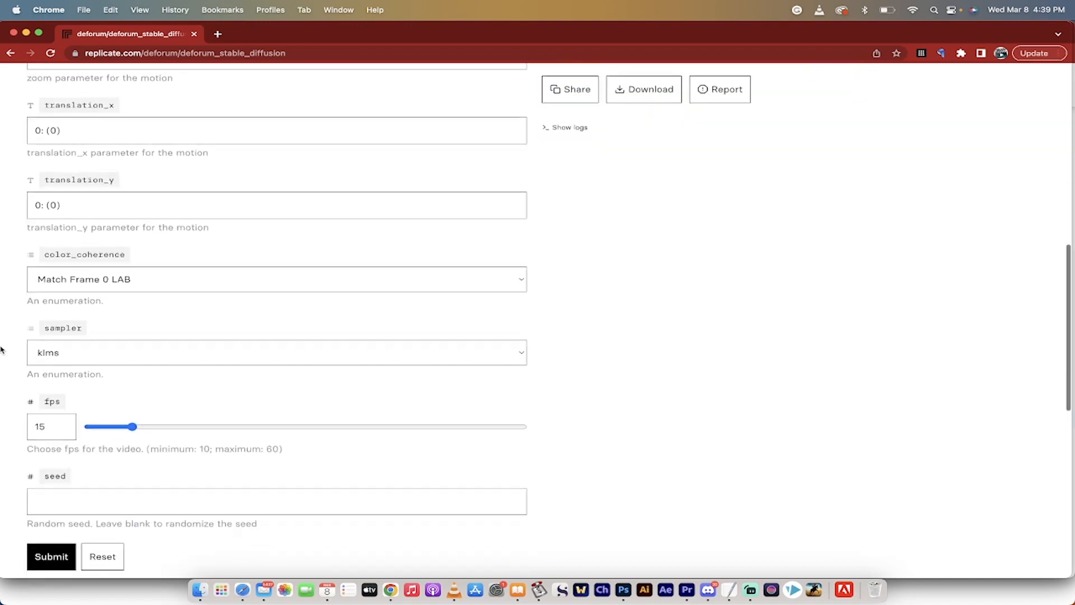
scroll(3, 350, down, 4)
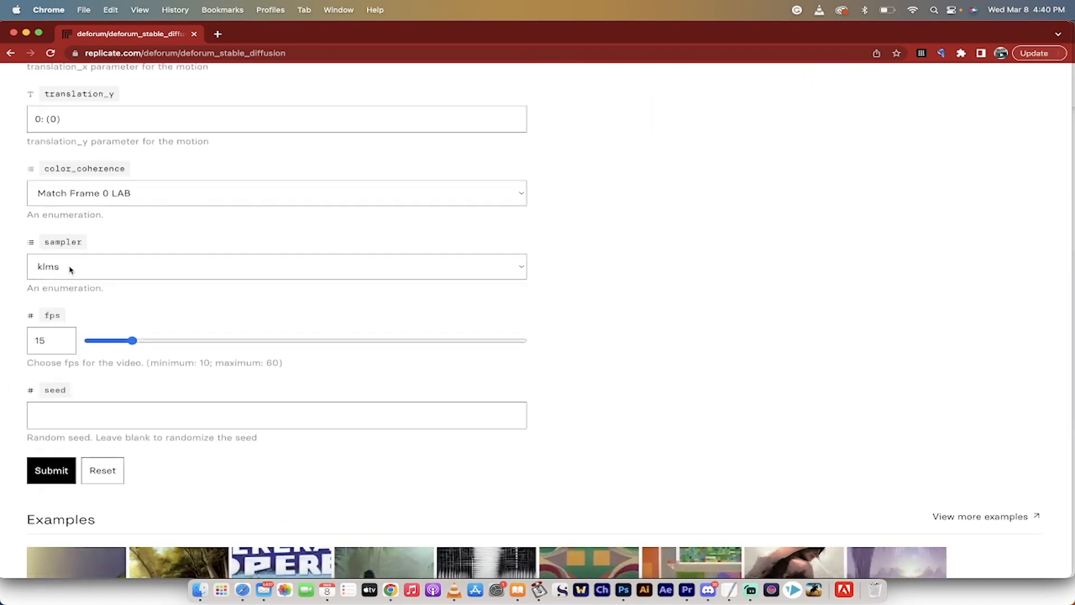
click(521, 268)
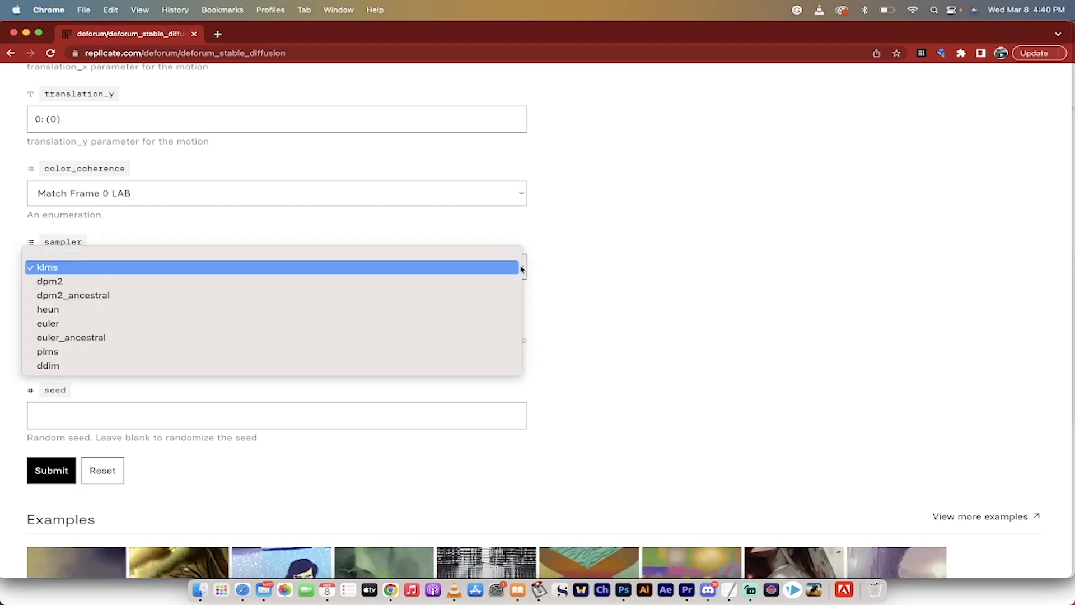
click(589, 245)
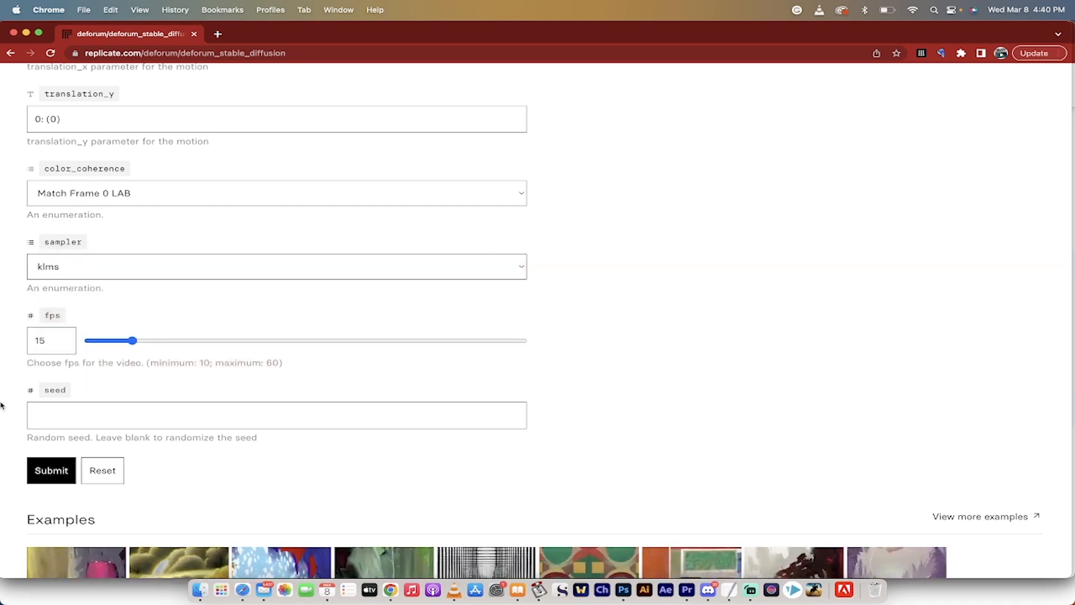
Submit the model inputs to generate the robot and bulldog animation and check its output.
scroll(34, 417, down, 2)
click(52, 423)
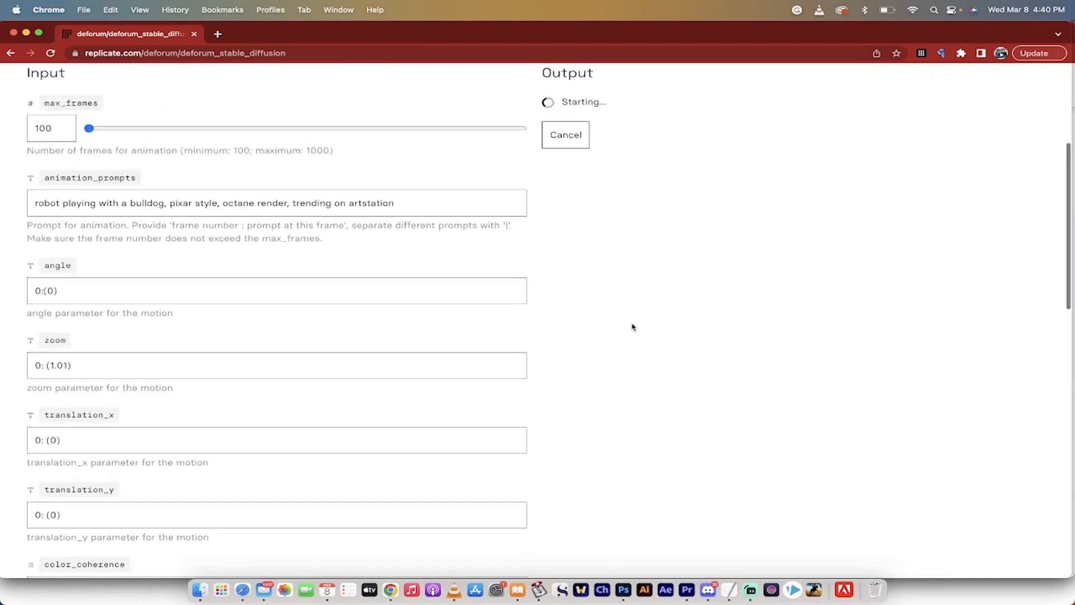
scroll(632, 327, up, 5)
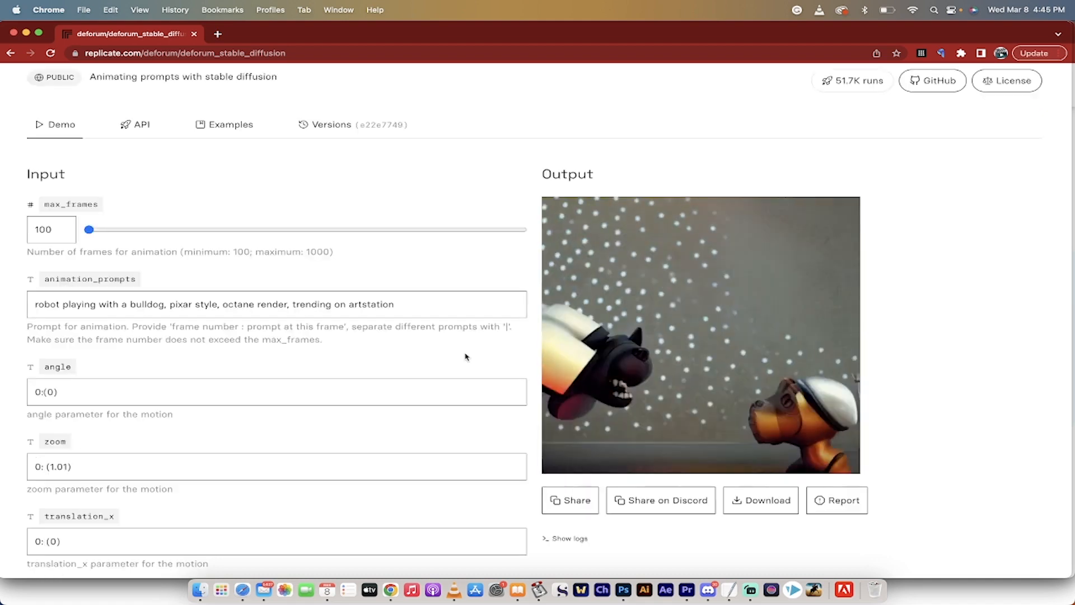
Download the generated animation as an MP4 and preview the downloaded file in VLC media player.
mouse_move(716, 302)
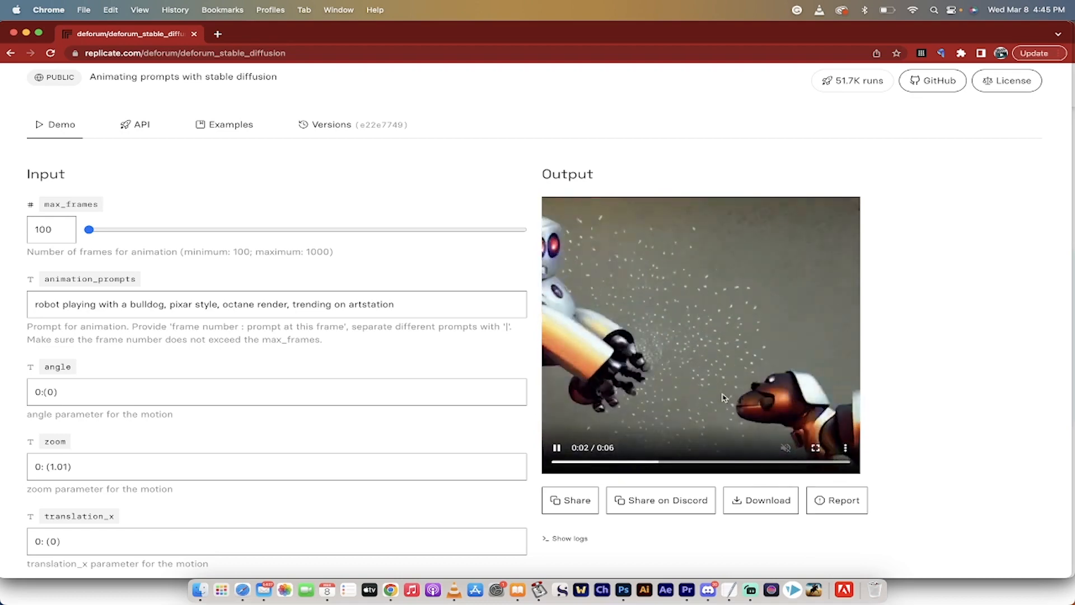
click(737, 503)
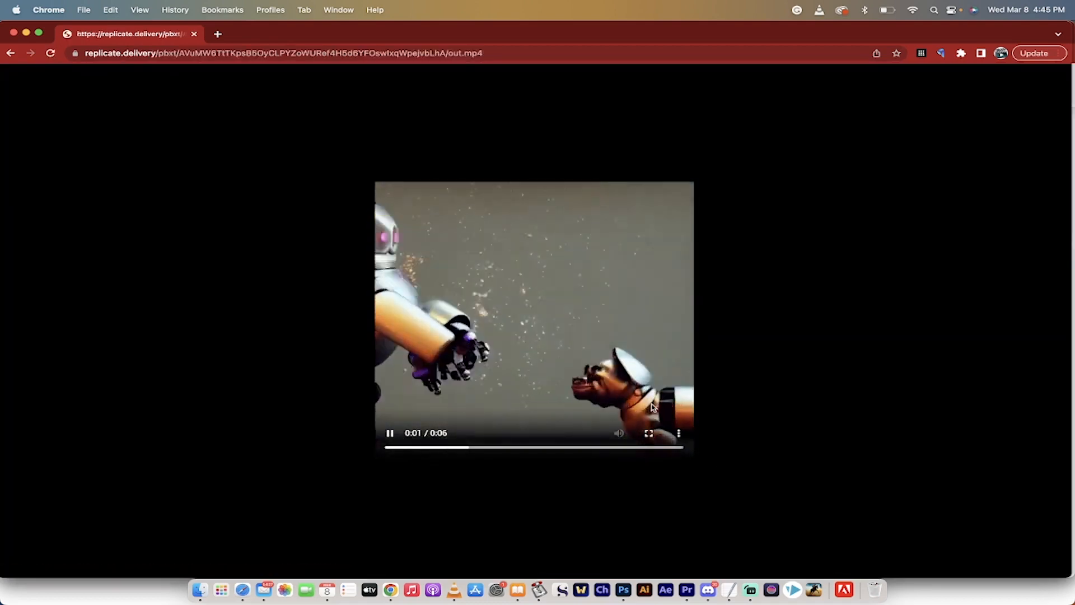
click(679, 433)
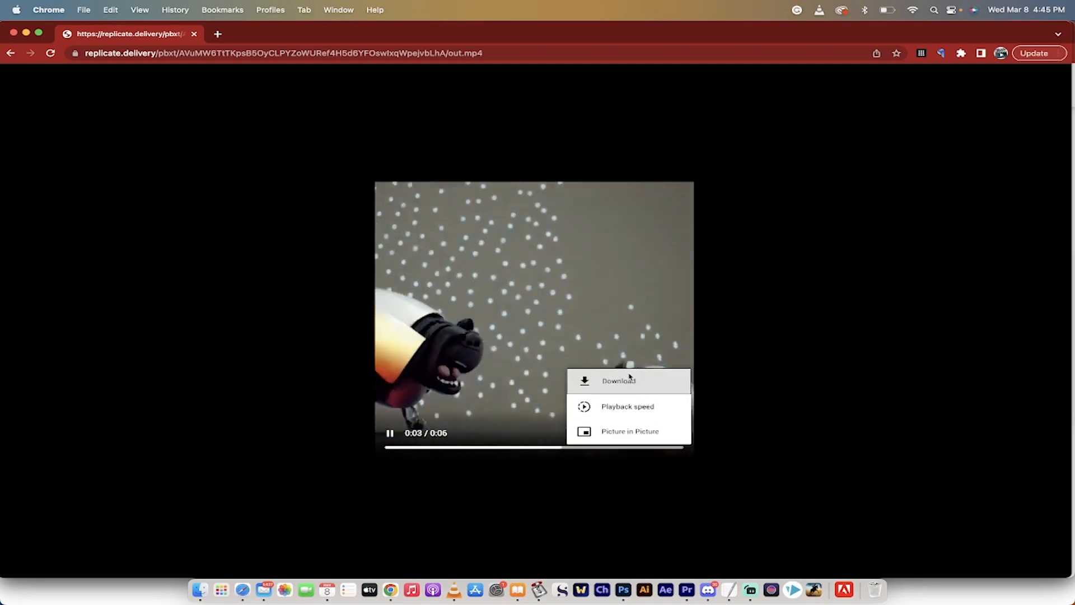
click(622, 380)
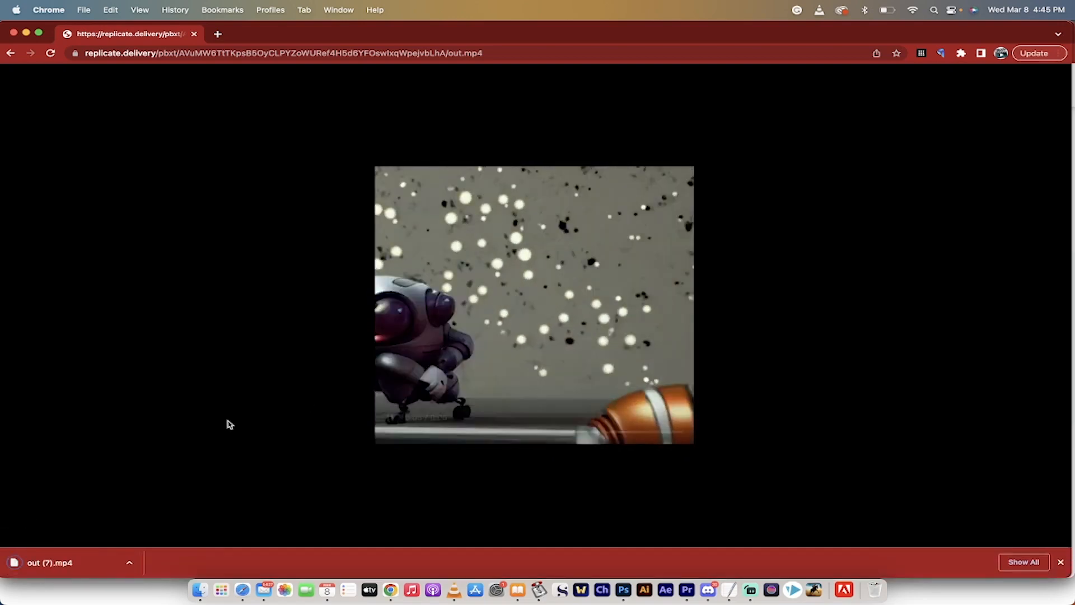
click(53, 563)
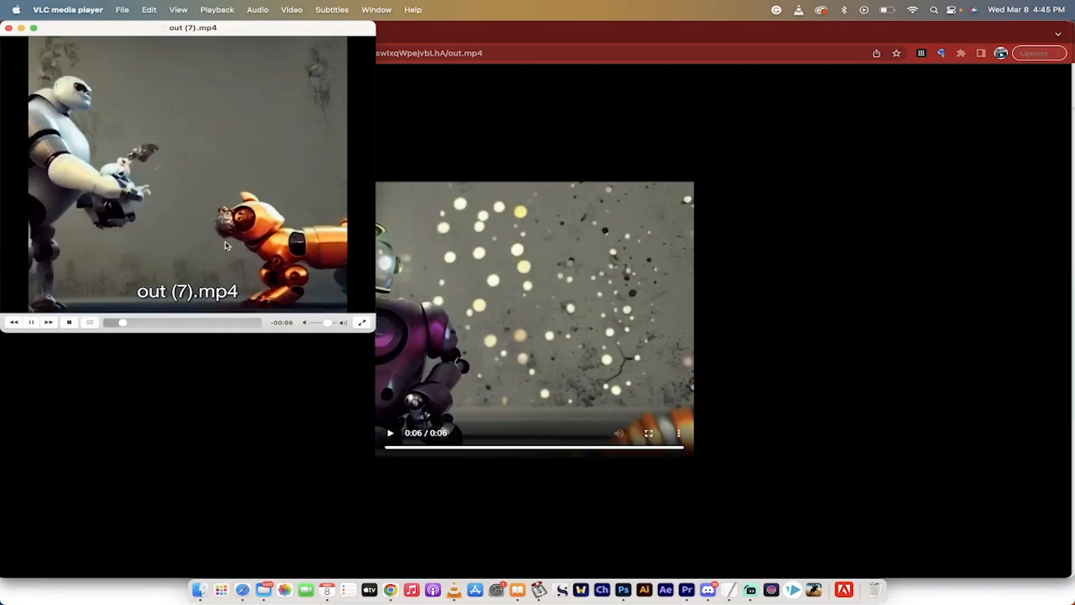
click(300, 381)
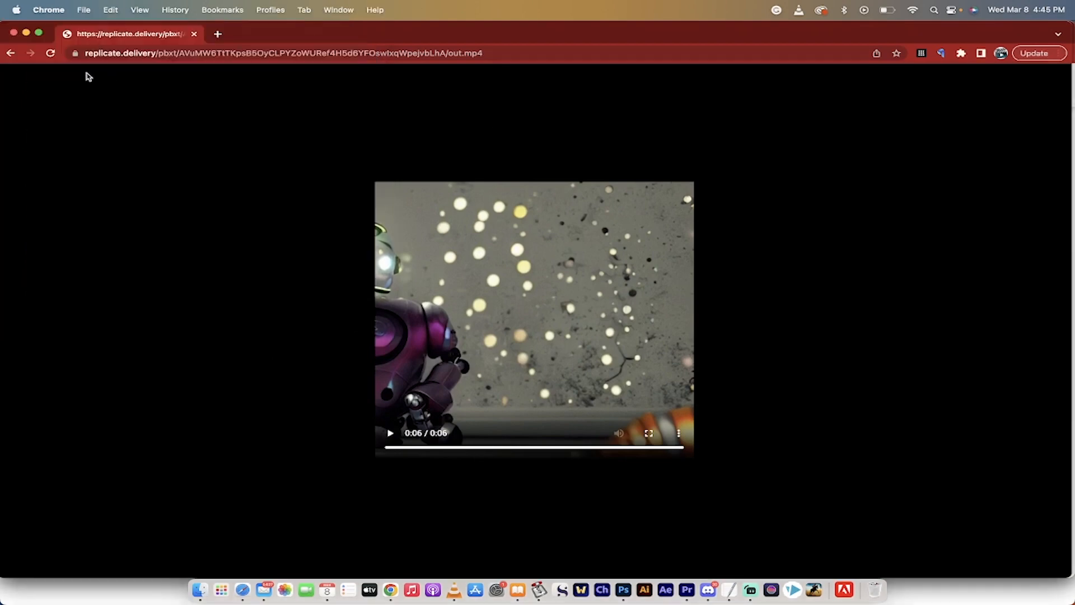
Return to the deforum_stable_diffusion model page and prefix the default forest prompt with frame number "0:".
click(10, 53)
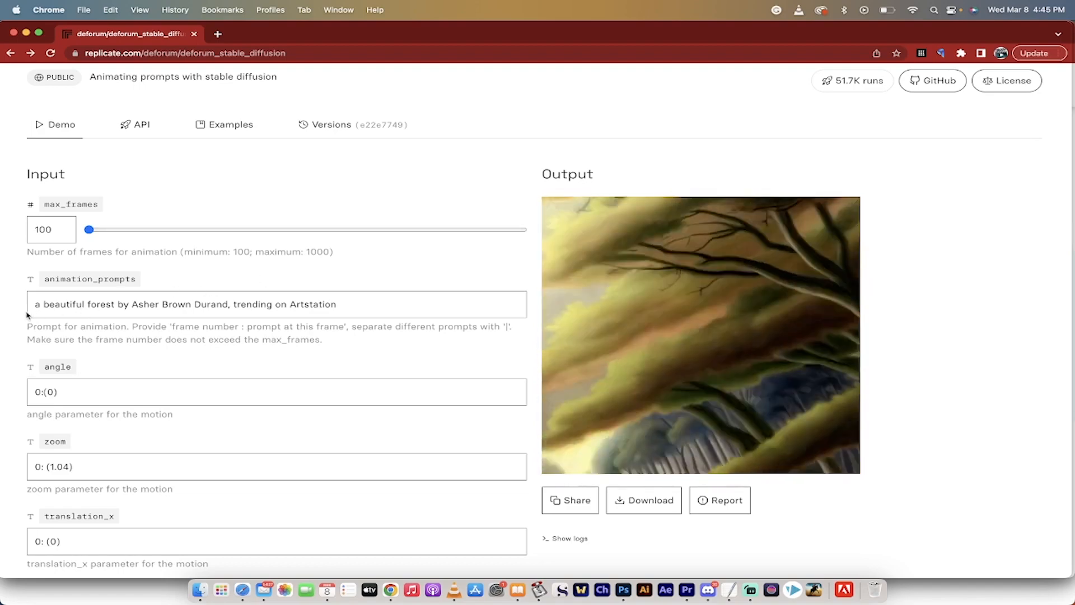
click(31, 311)
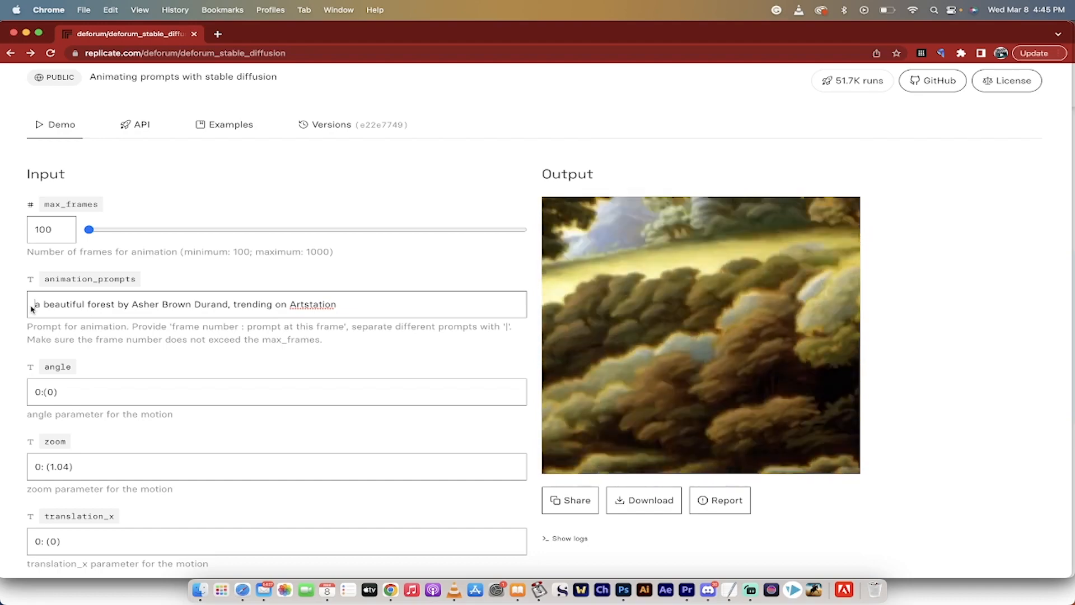
text(0:)
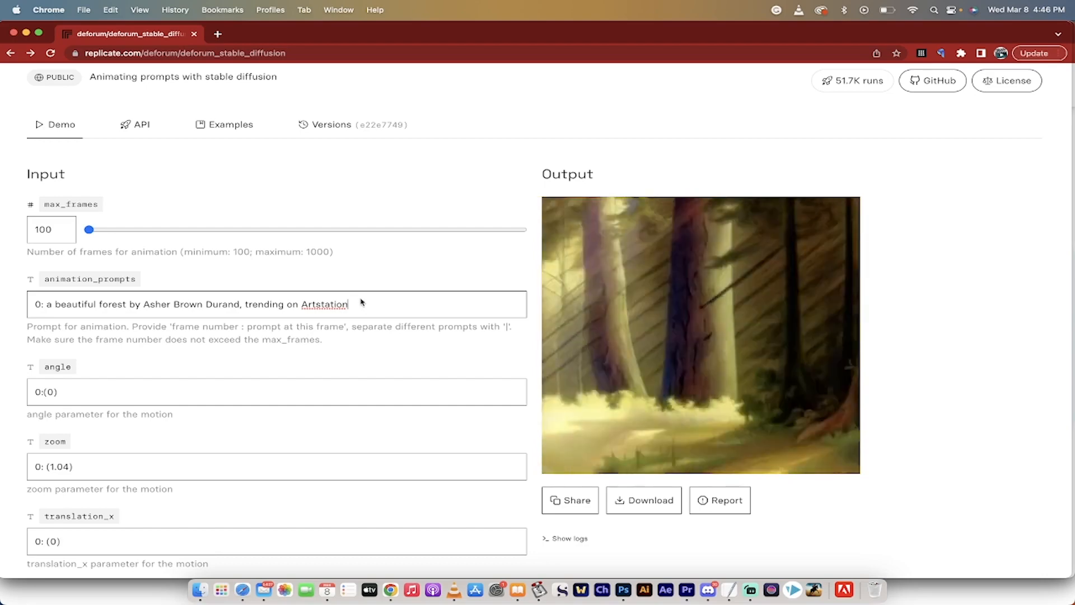
Extend the animation prompt with "30: julius caesar 50: genghis khan 100: alexander the great".
click(362, 302)
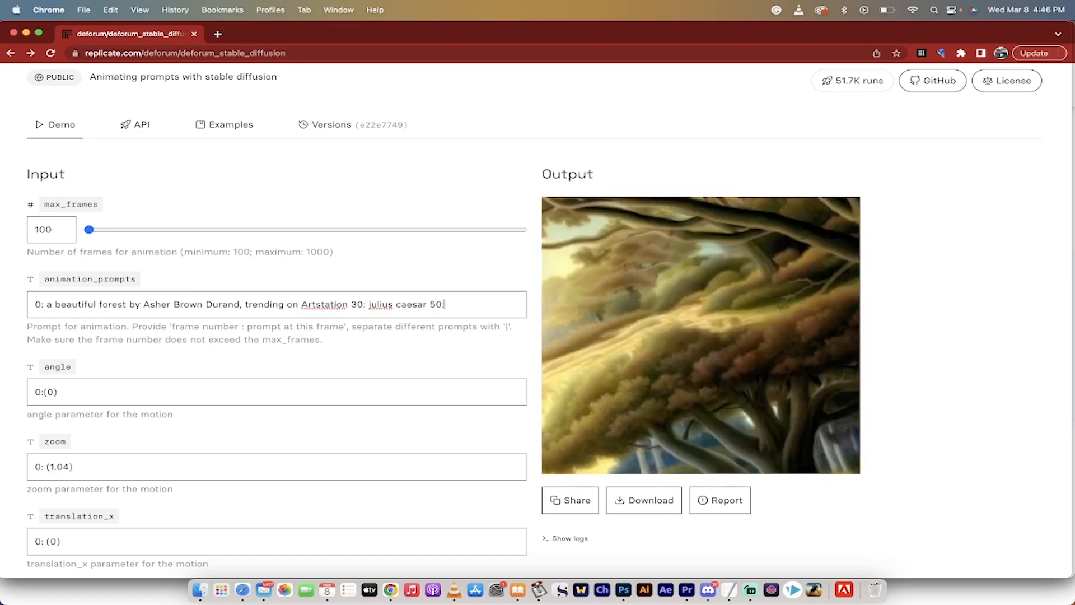
text(genghi)
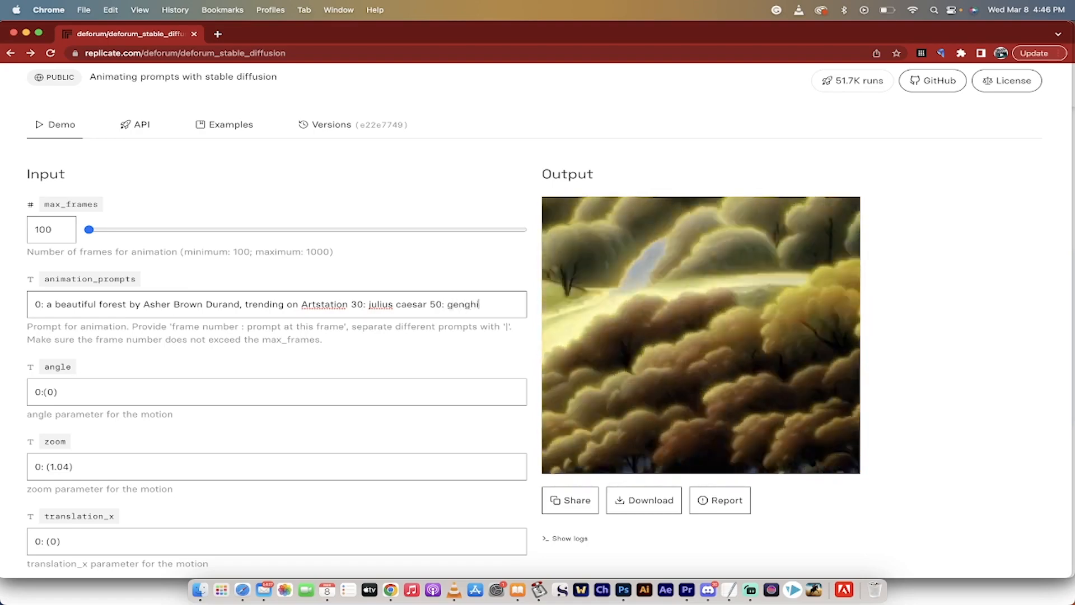
text(s khan)
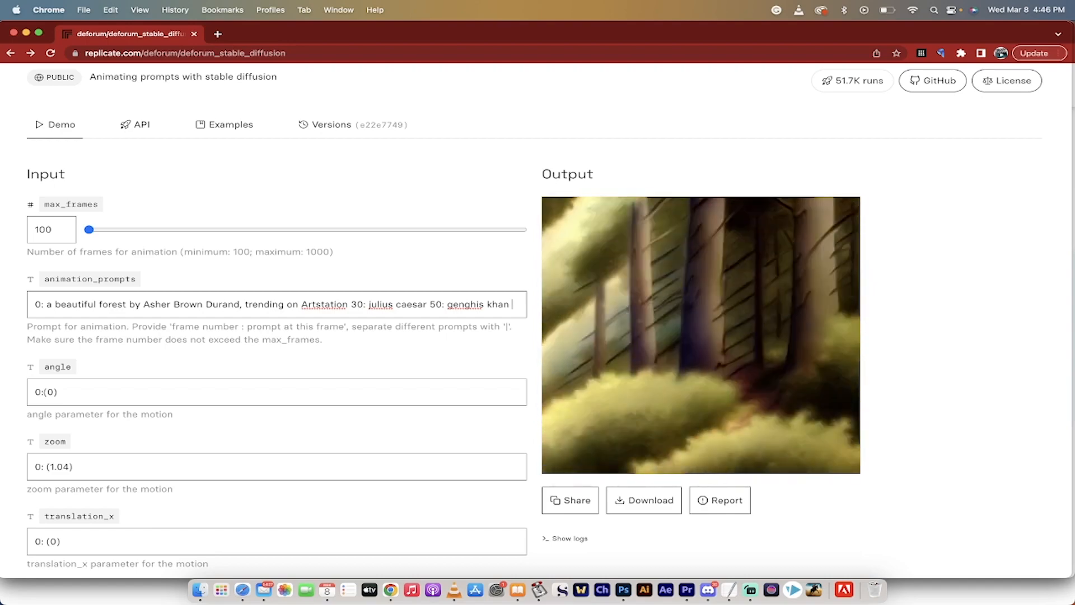
text(00)
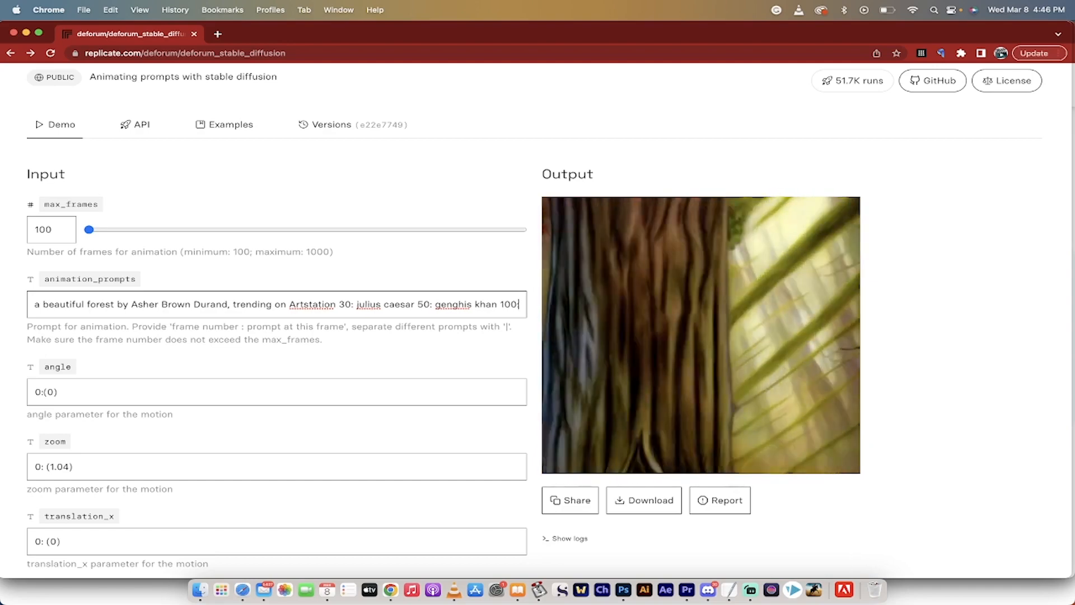
text(: )
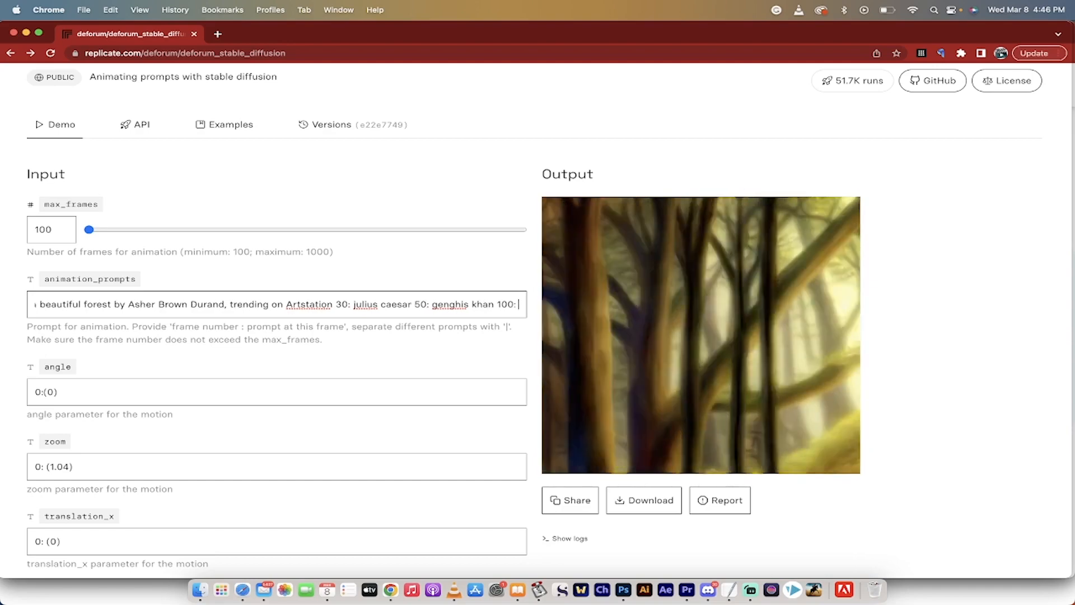
text(alexan)
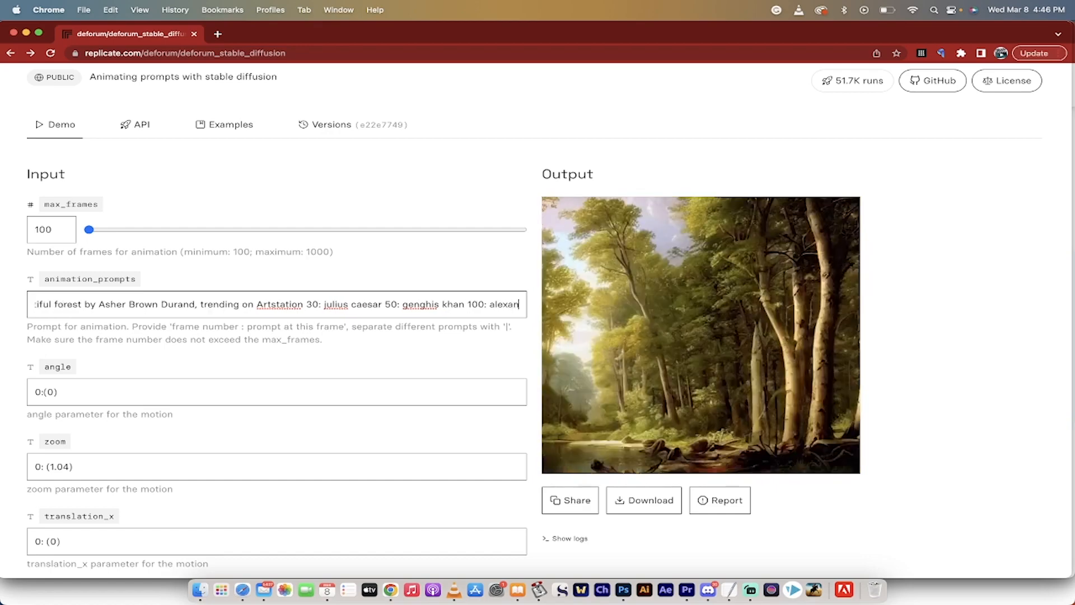
text(der the grea)
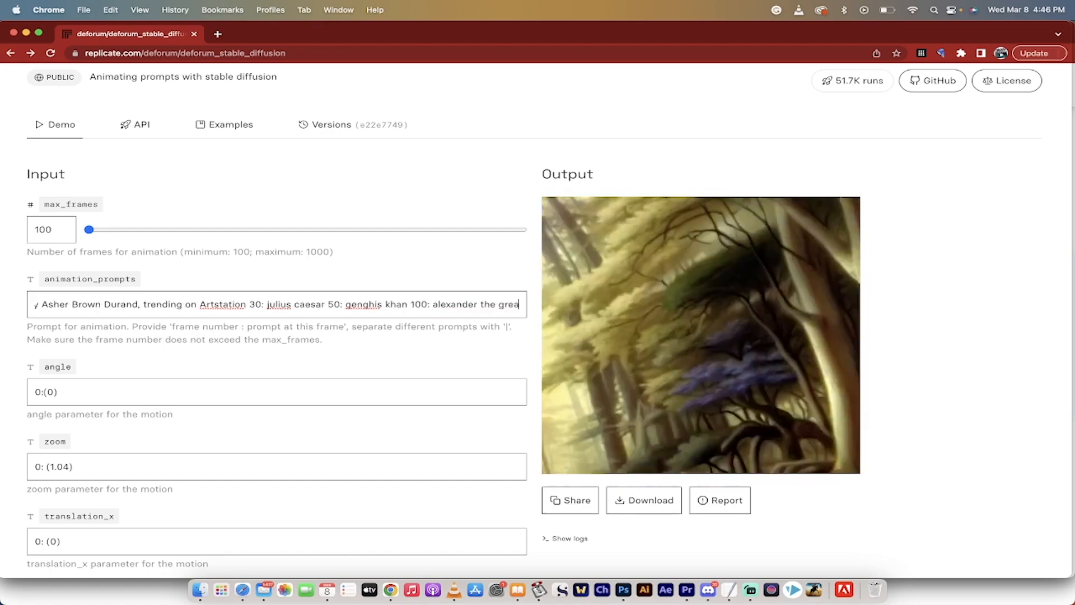
text(t)
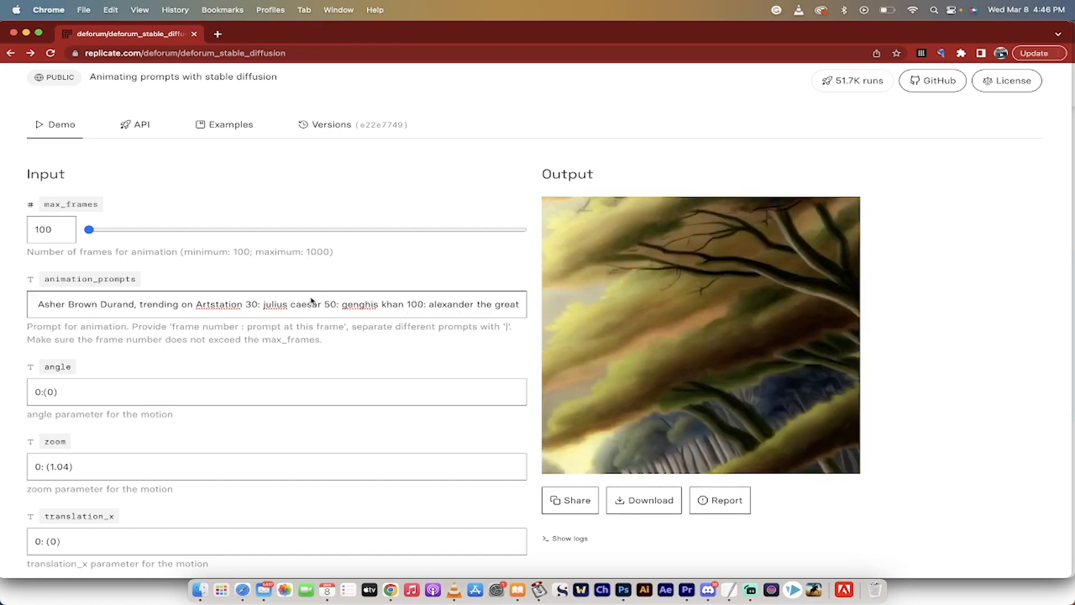
mouse_move(557, 347)
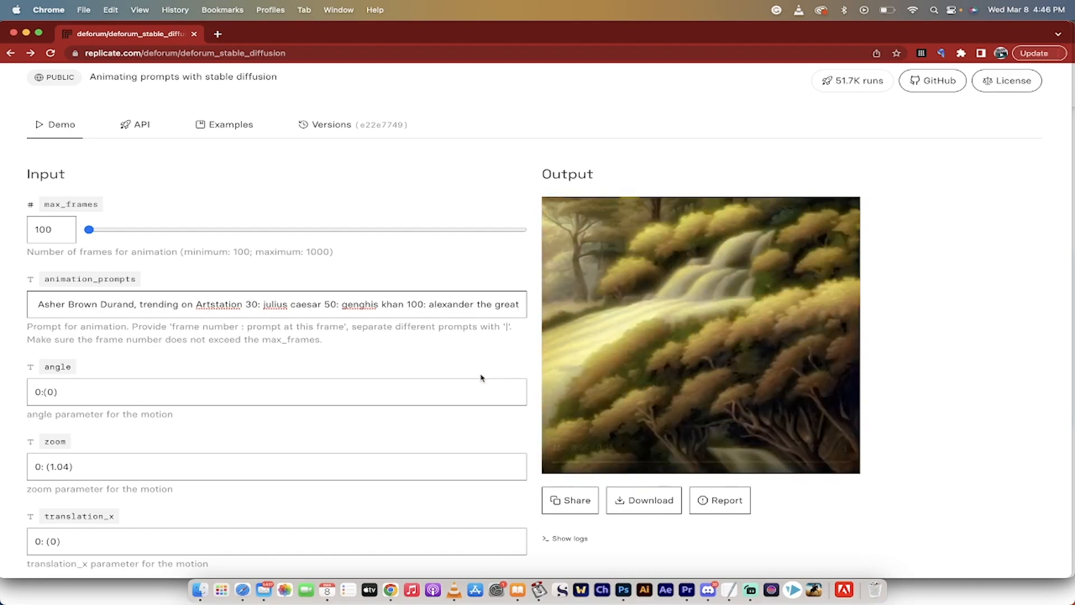
scroll(481, 378, down, 3)
scroll(204, 413, down, 5)
scroll(202, 387, up, 10)
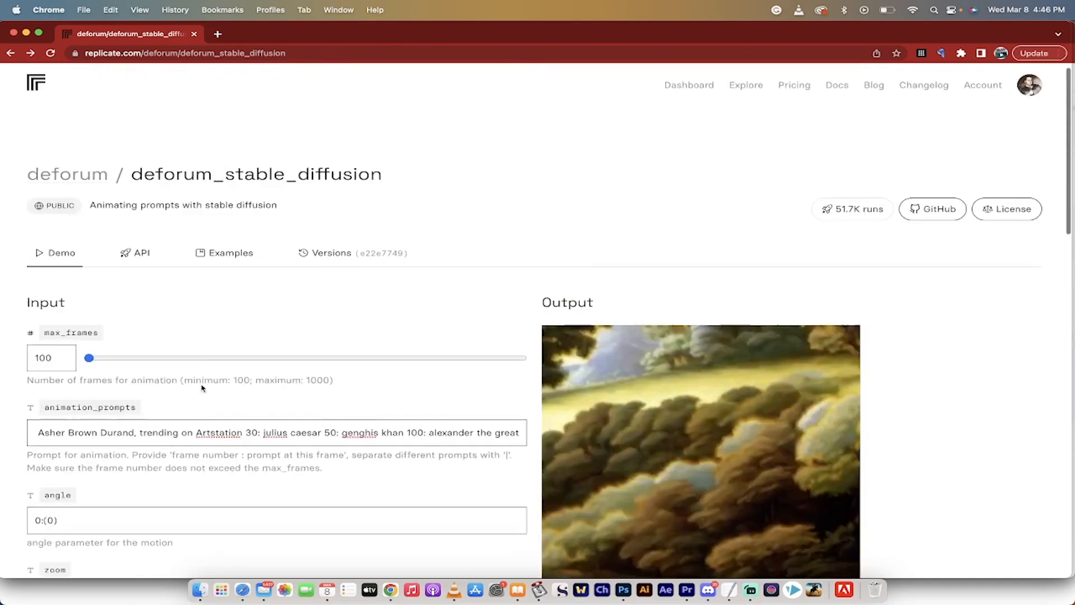
Return to the Videos collection and open the stable-diffusion-animation model to examine its start and end prompt inputs and sample output.
click(12, 53)
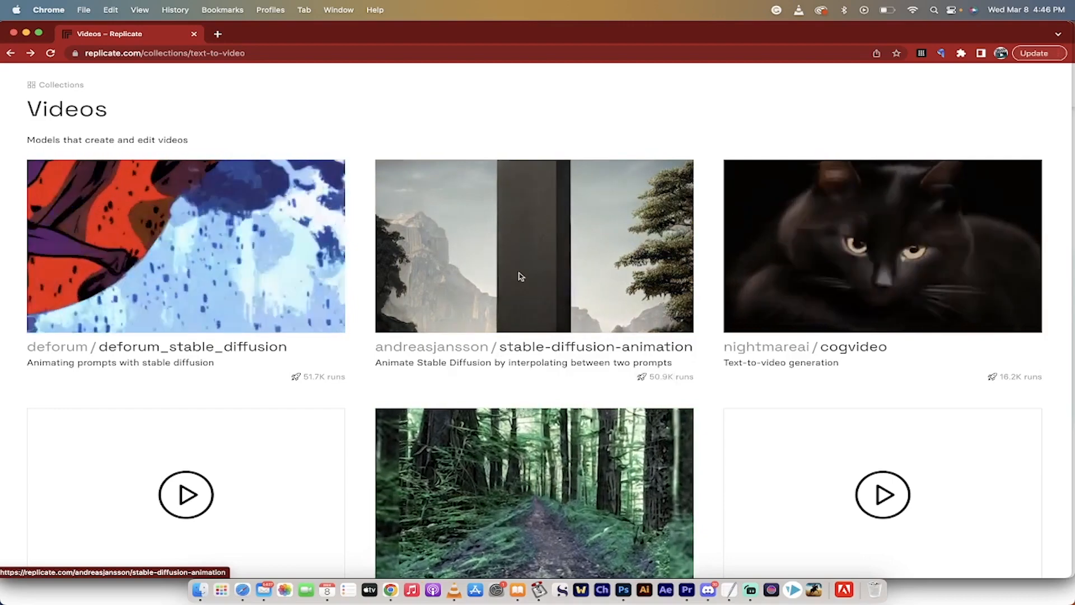
click(521, 277)
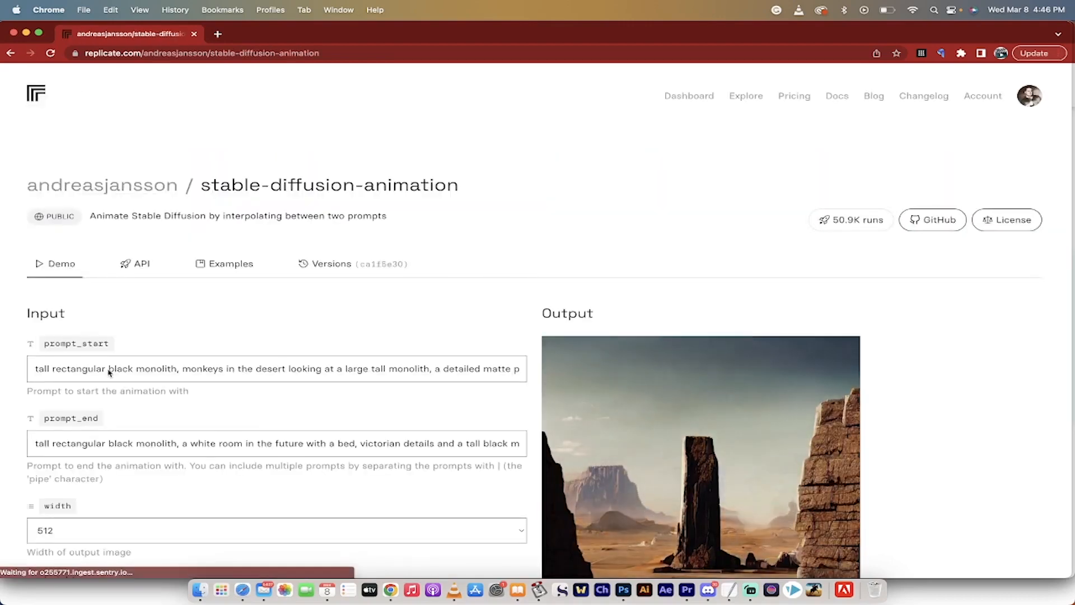
scroll(123, 358, down, 3)
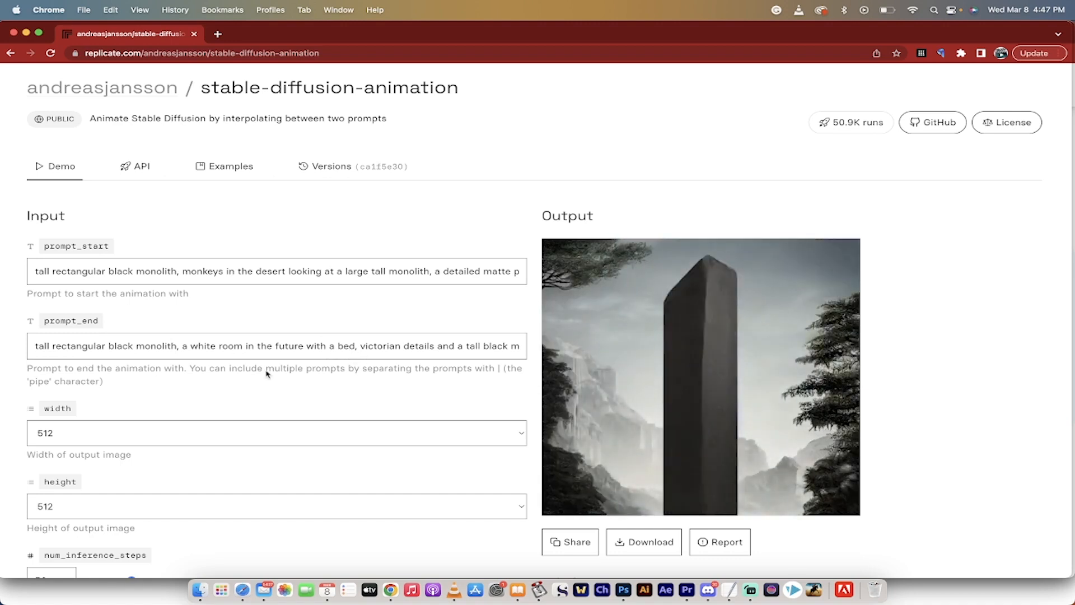
Return to the Videos collection, browse its other models, and open cartoonify_video to examine its sample input and output videos.
click(11, 53)
scroll(658, 276, down, 1)
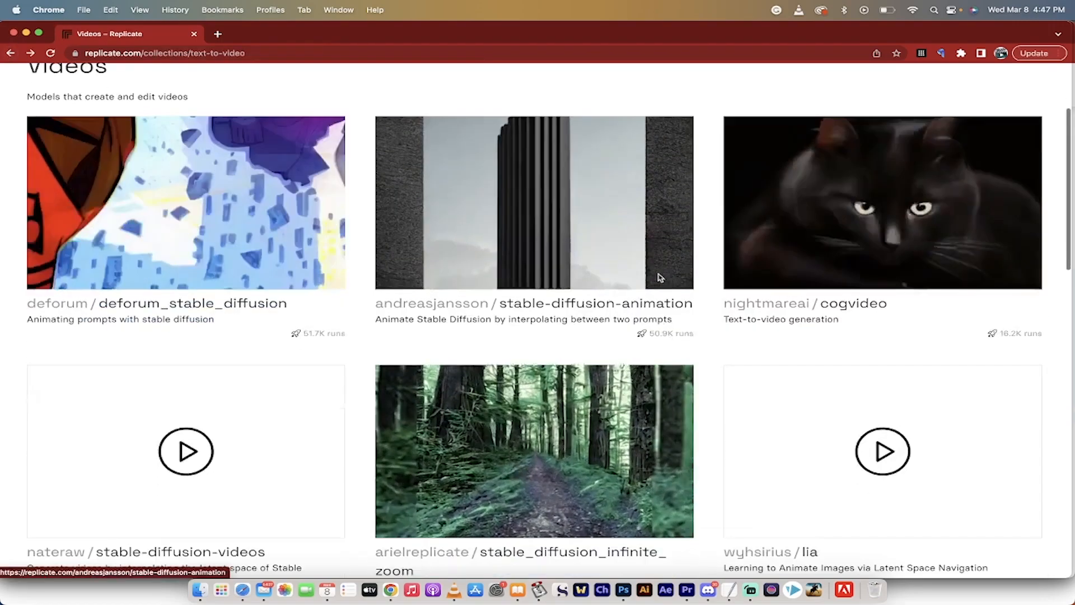
scroll(617, 280, down, 5)
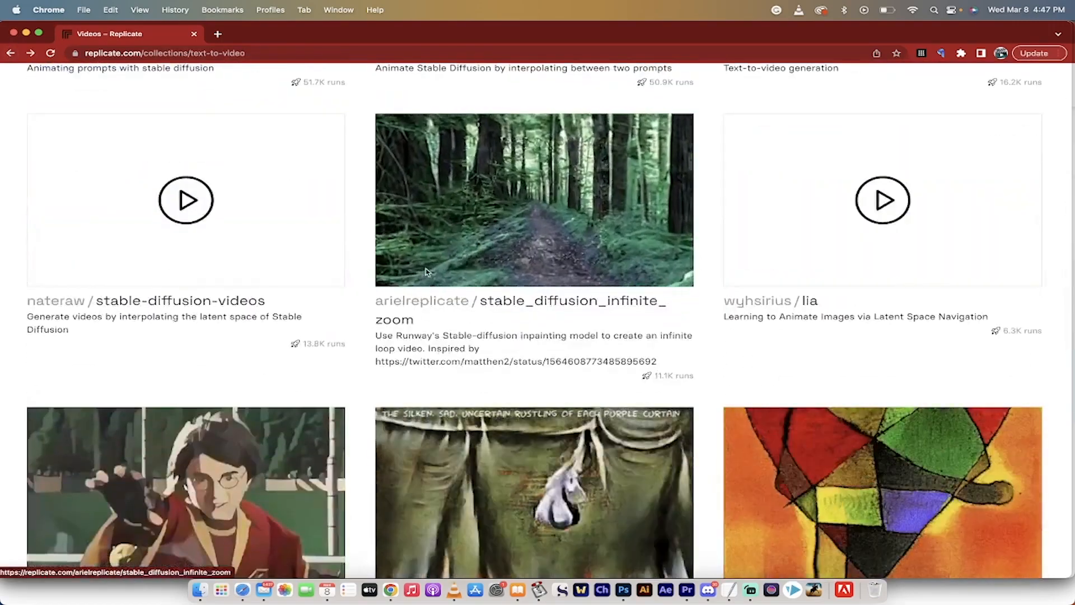
scroll(245, 290, down, 4)
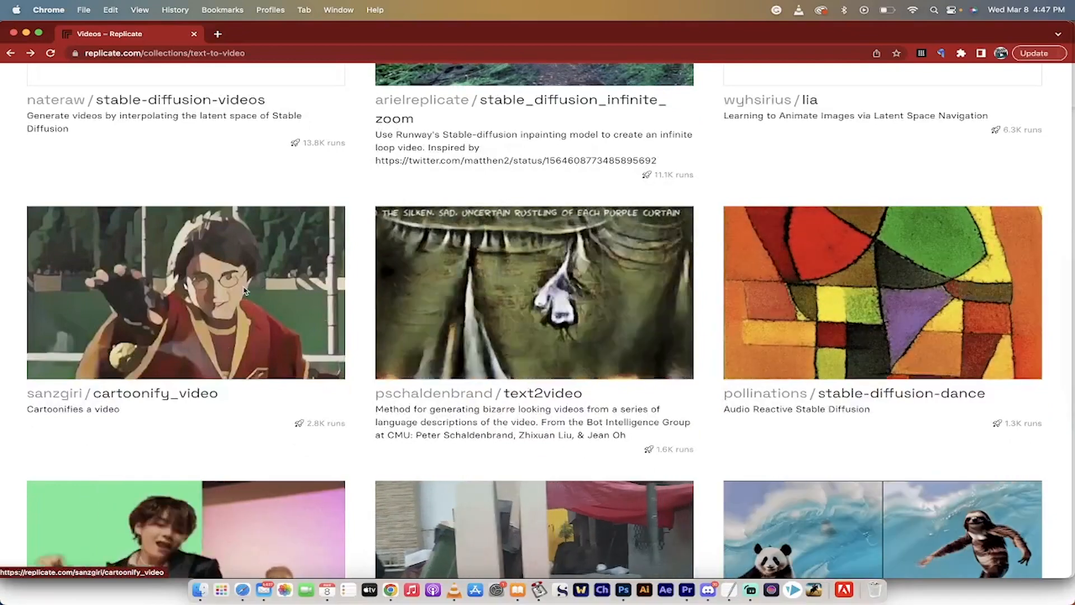
click(245, 291)
scroll(252, 336, down, 3)
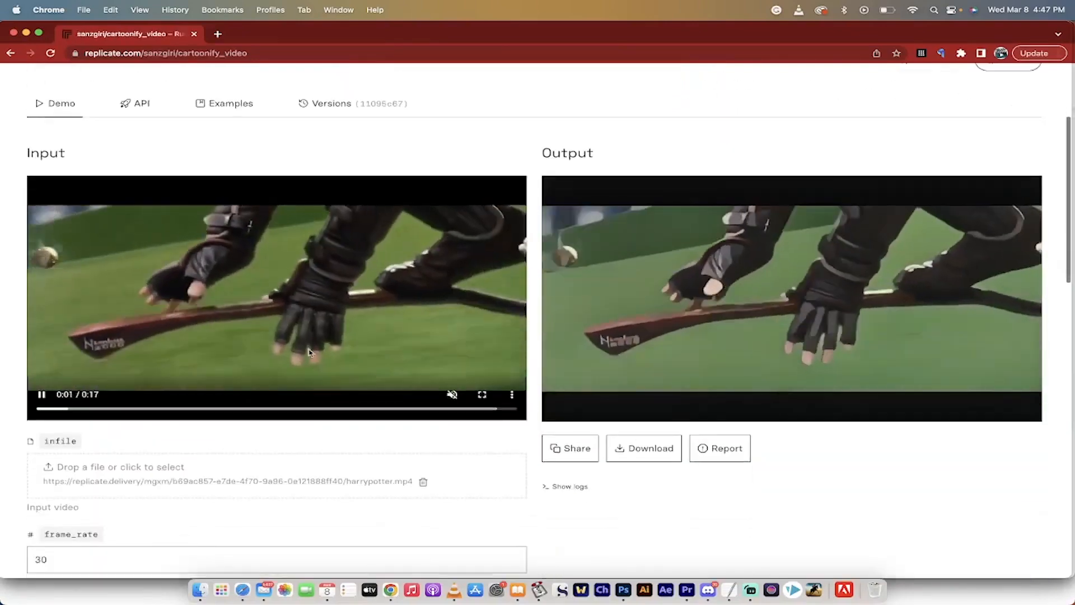